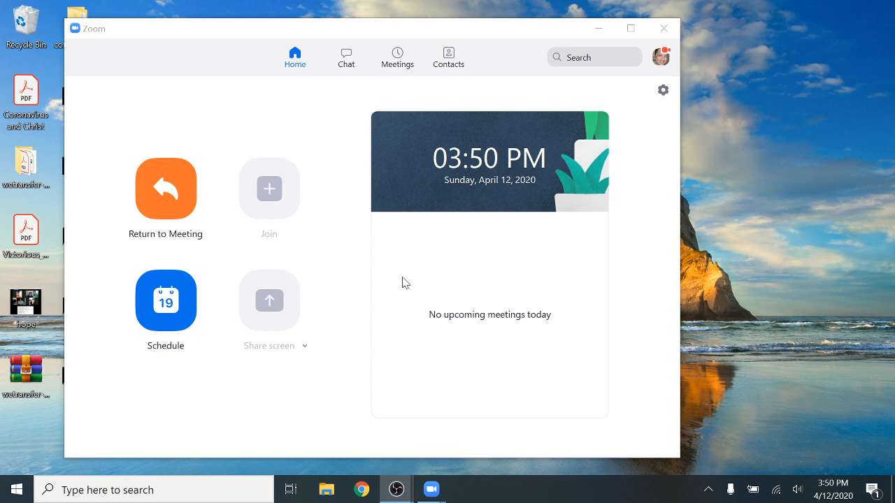
Launch EasyWorship and set its live output monitor to NDI Stream in the options.
click(17, 489)
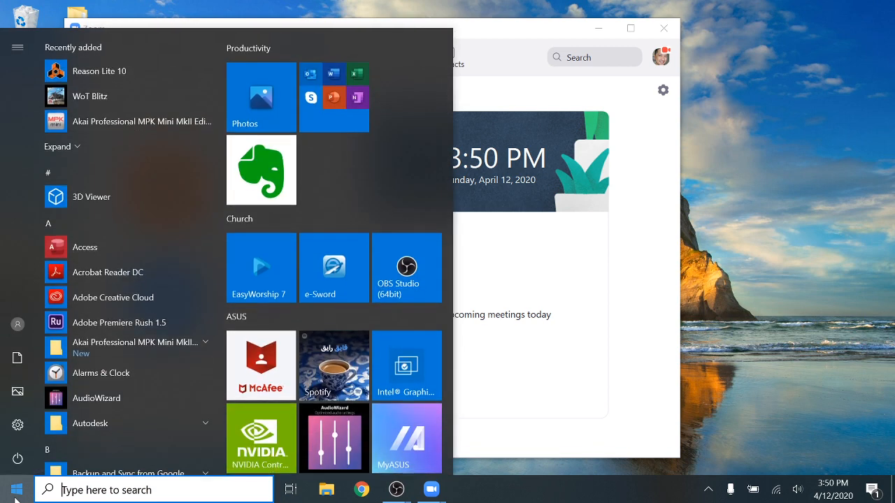
click(236, 300)
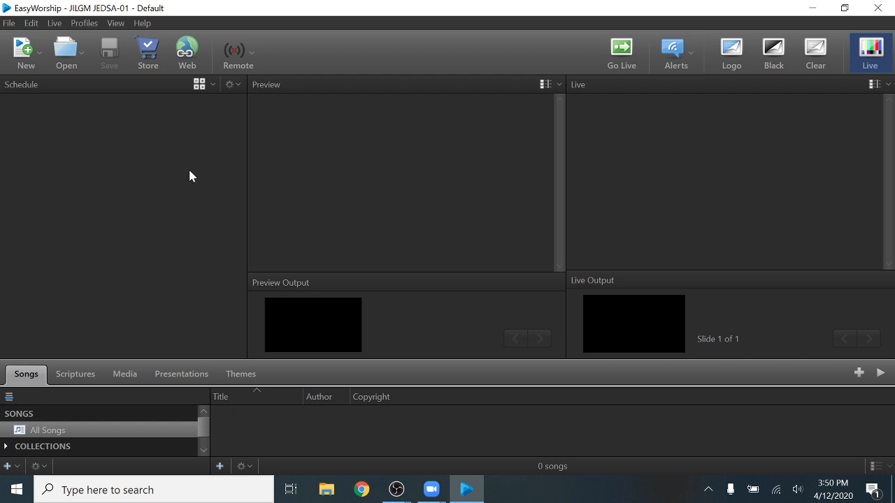
click(31, 25)
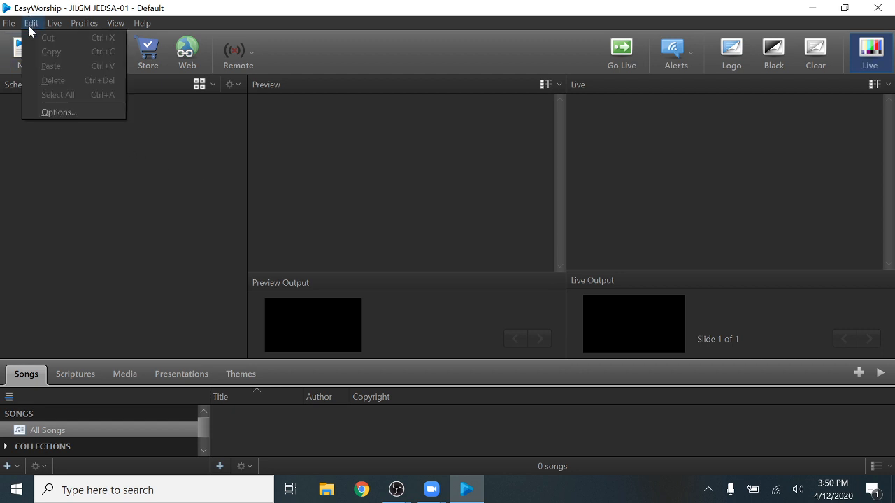
click(57, 113)
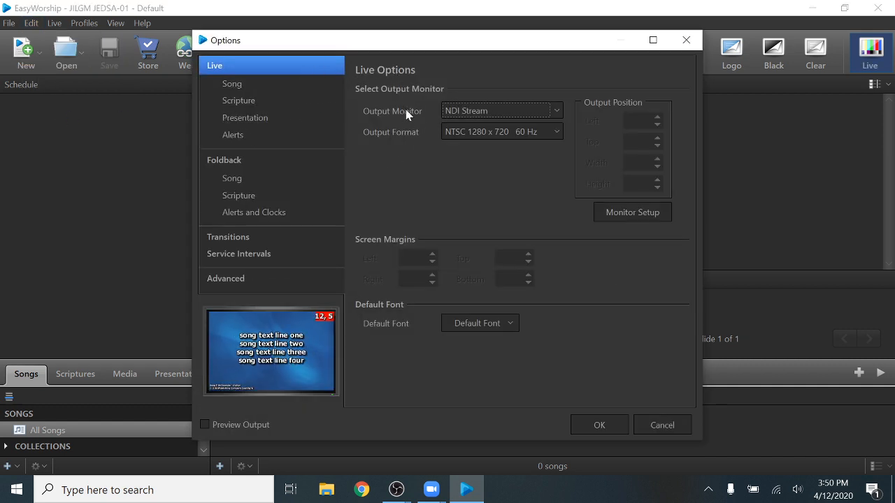
click(557, 110)
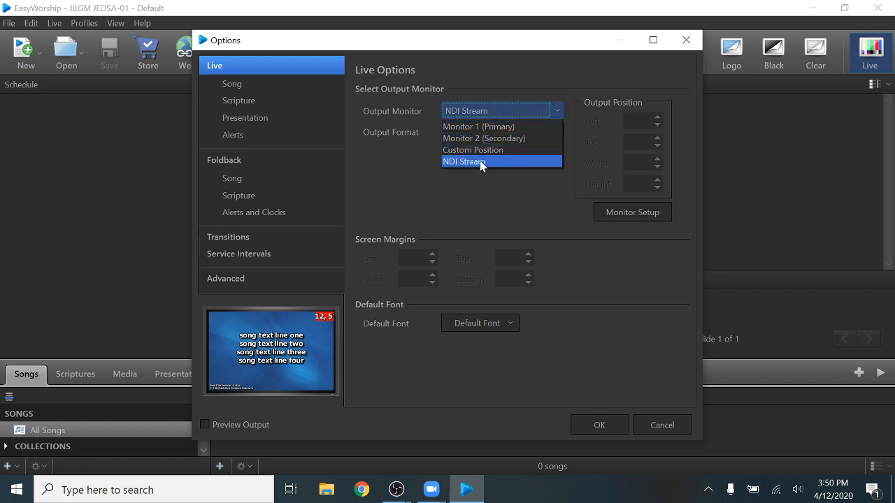
click(480, 160)
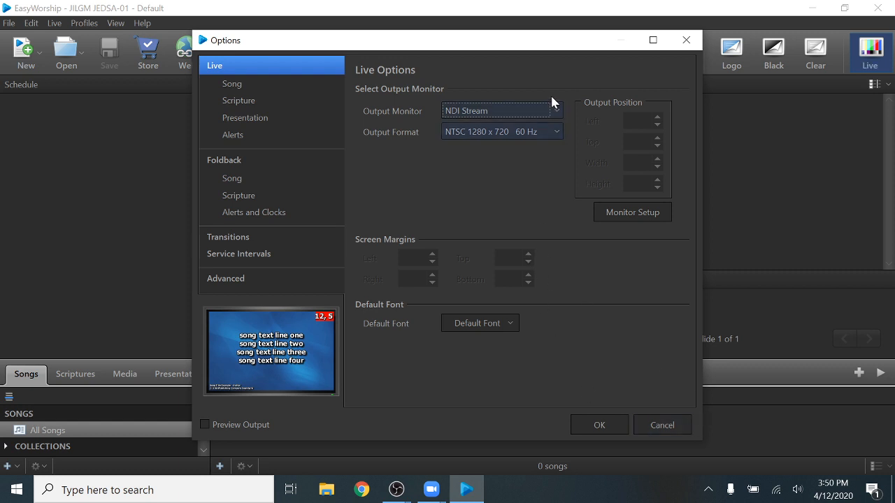
click(588, 420)
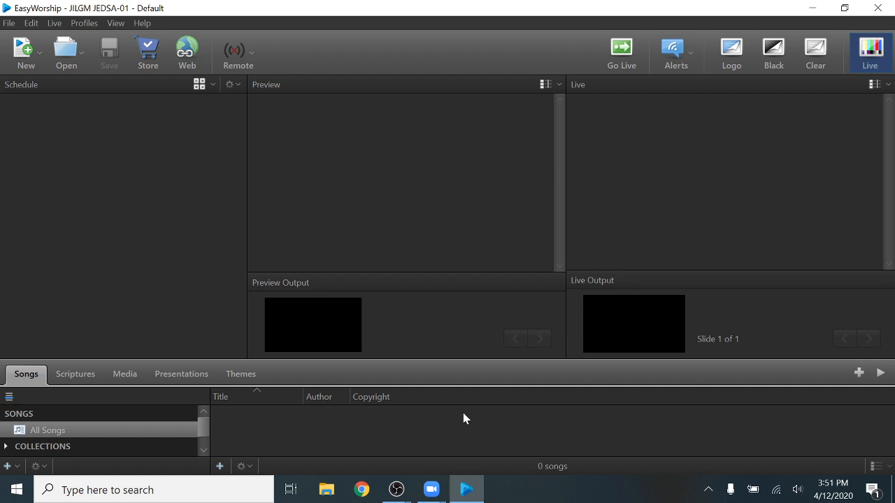
Switch to the OBS window with the TUTORIAL profile and add a new NDI source named "Easyworship" to the scene.
mouse_move(396, 492)
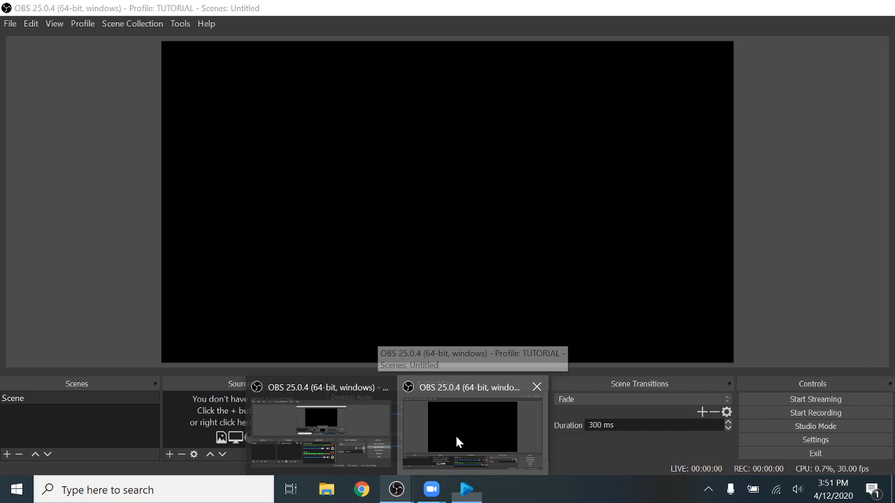
click(456, 441)
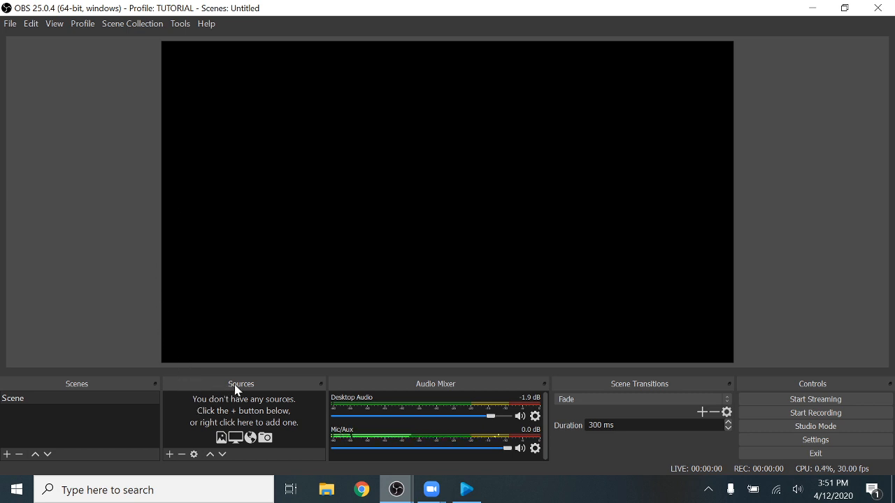
click(170, 455)
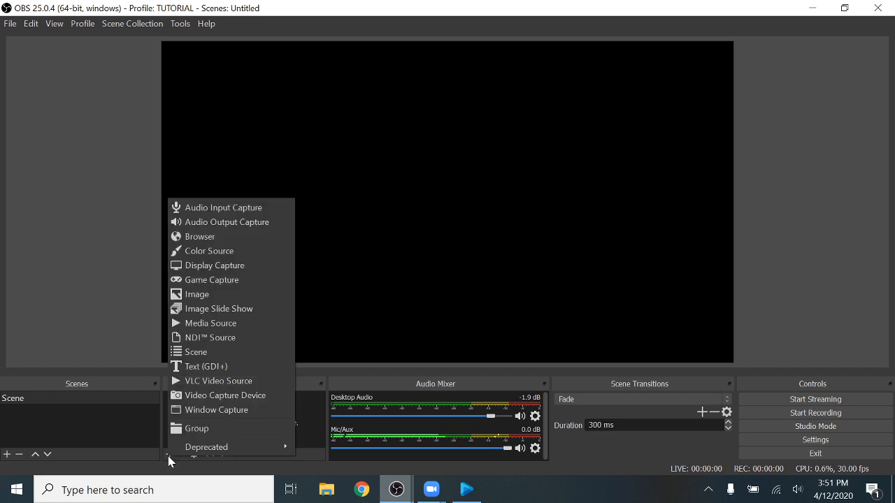
click(218, 339)
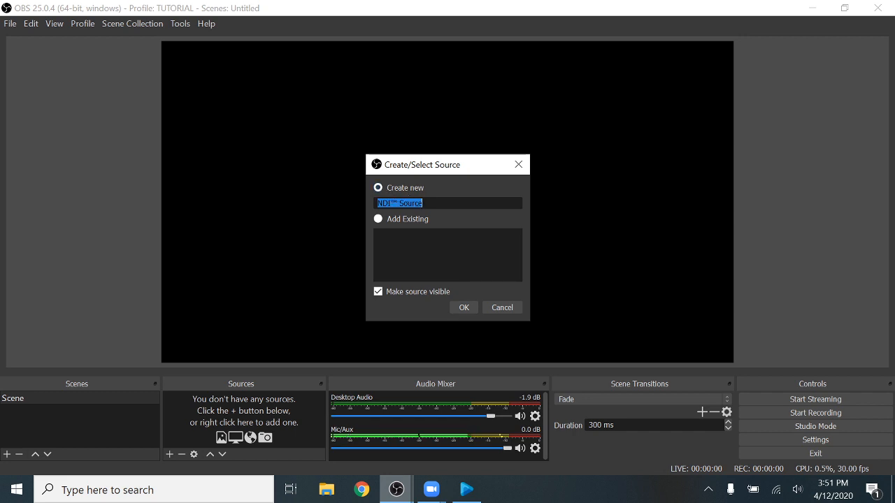
click(446, 204)
drag(446, 203, 313, 203)
text(Ea)
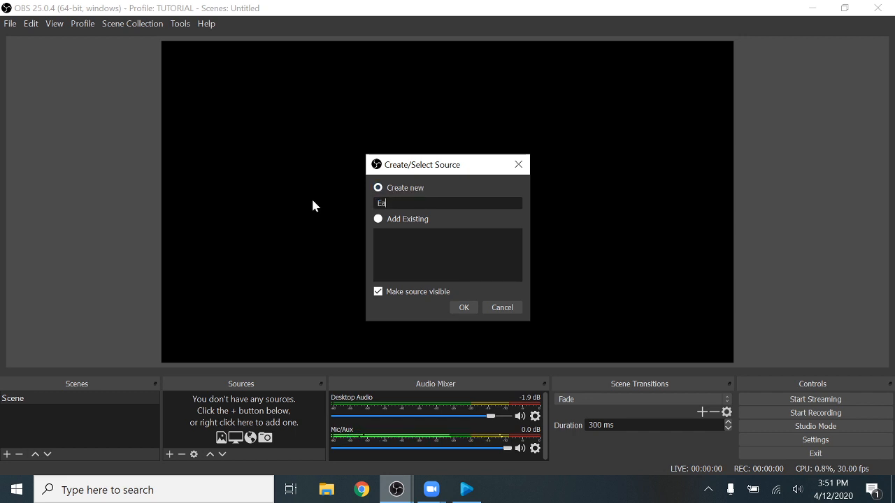
text(syworship)
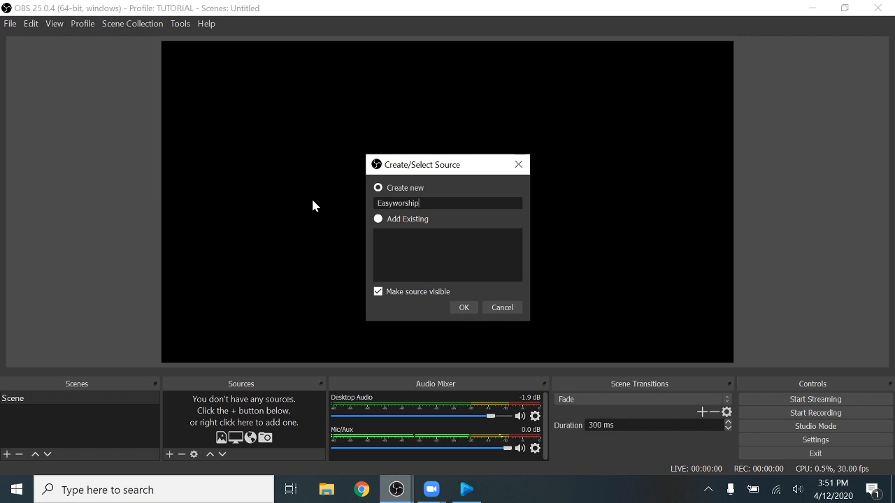
click(465, 309)
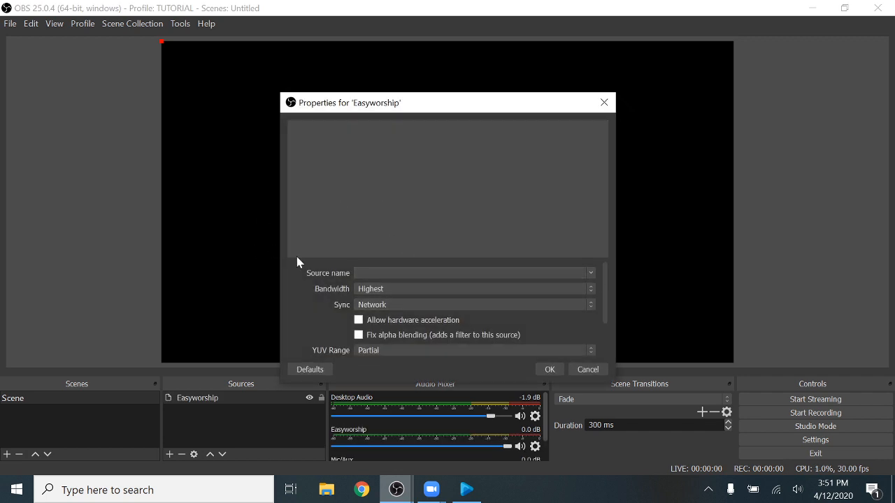
Set the NDI source name to LAPTOP-HGKTHSRG (EasyWorship Live) and allow hardware acceleration for the Easyworship source.
click(591, 273)
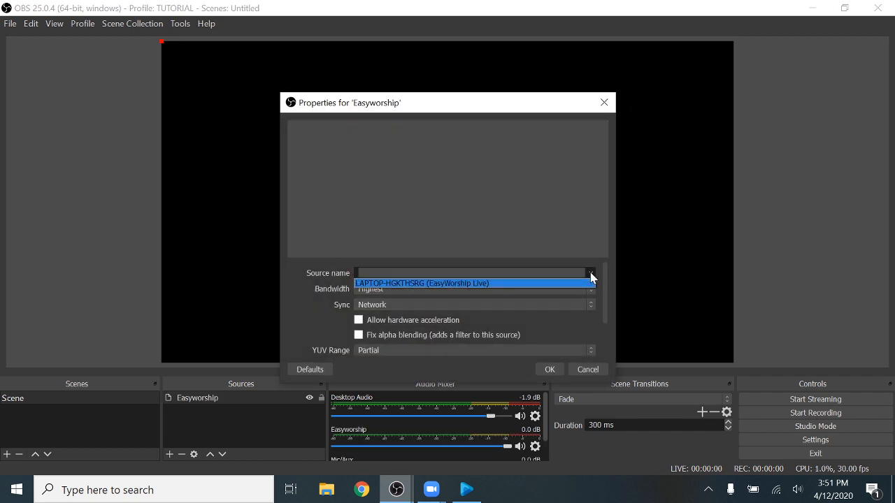
click(409, 284)
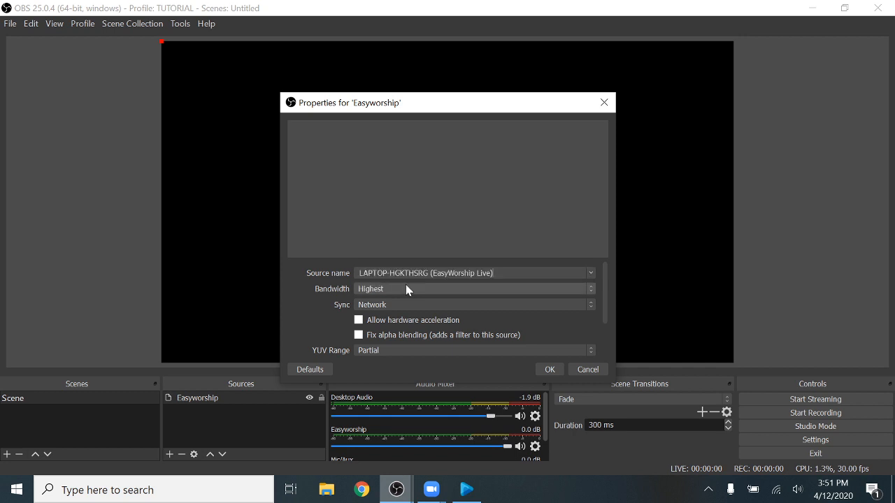
click(359, 320)
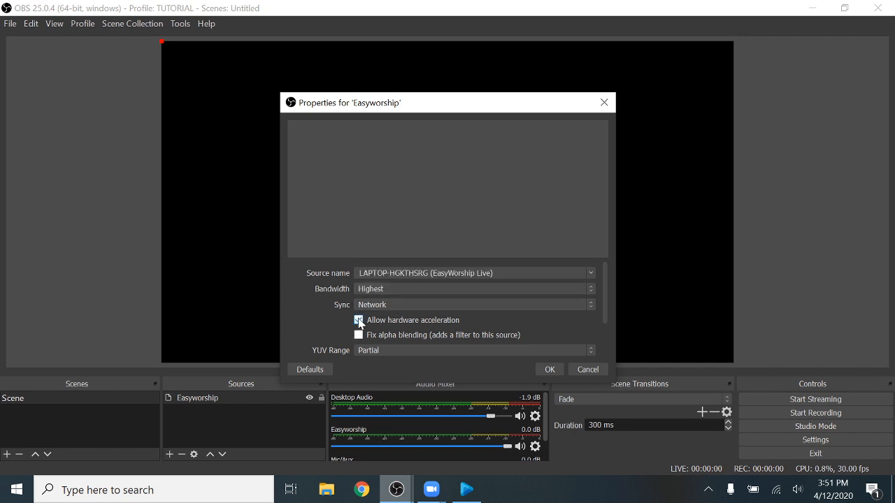
click(547, 370)
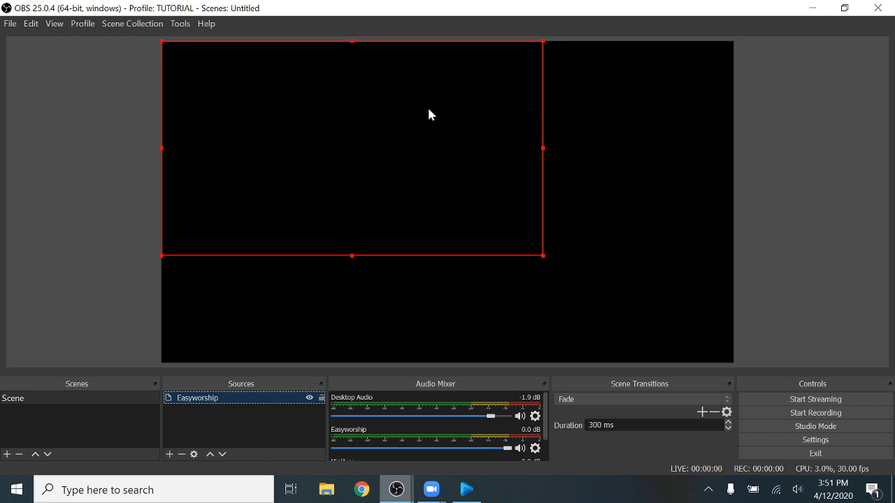
Switch to EasyWorship and send the Genesis 1:1 (ESV) scripture live.
click(463, 491)
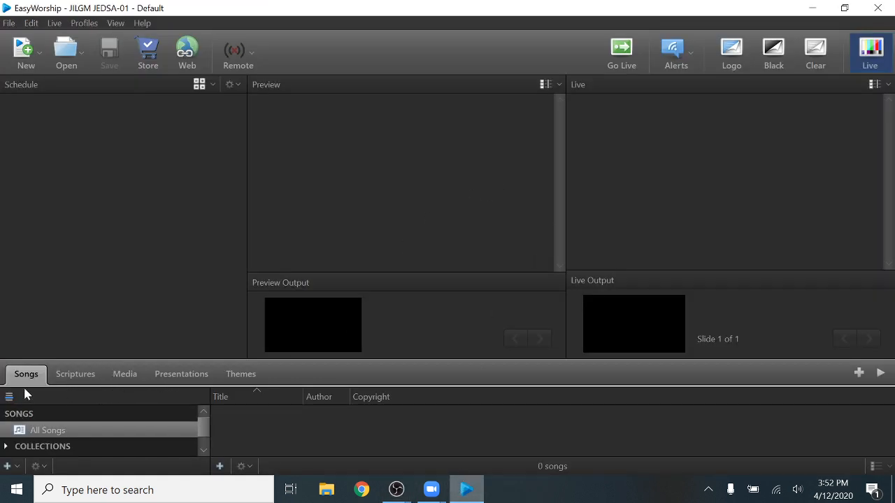
click(74, 374)
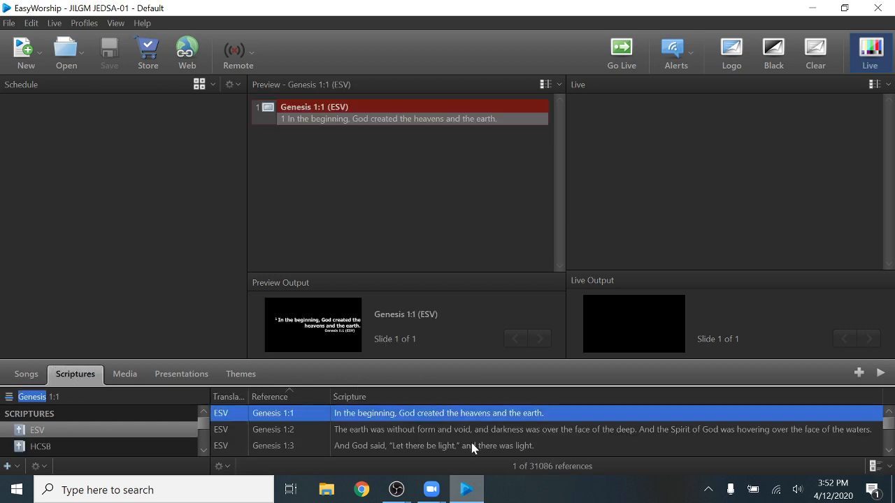
double_click(380, 419)
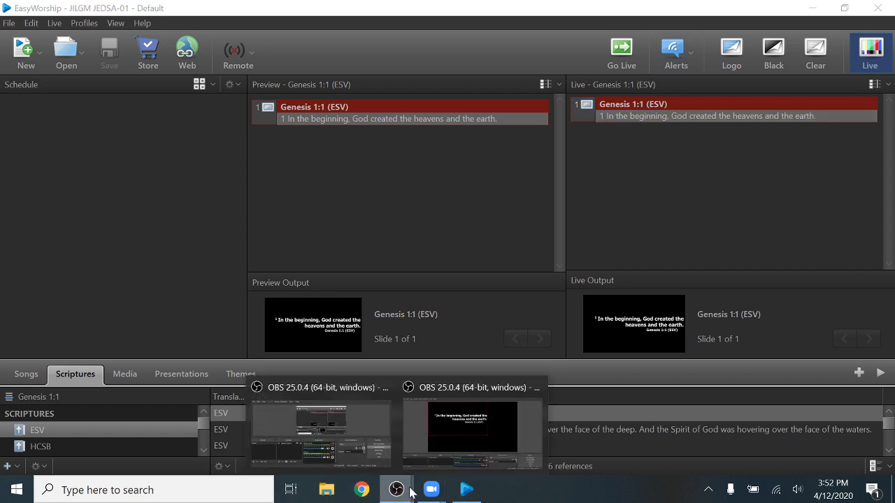
Return to the TUTORIAL profile's OBS window and enlarge the Easyworship source to fill the whole canvas.
click(472, 439)
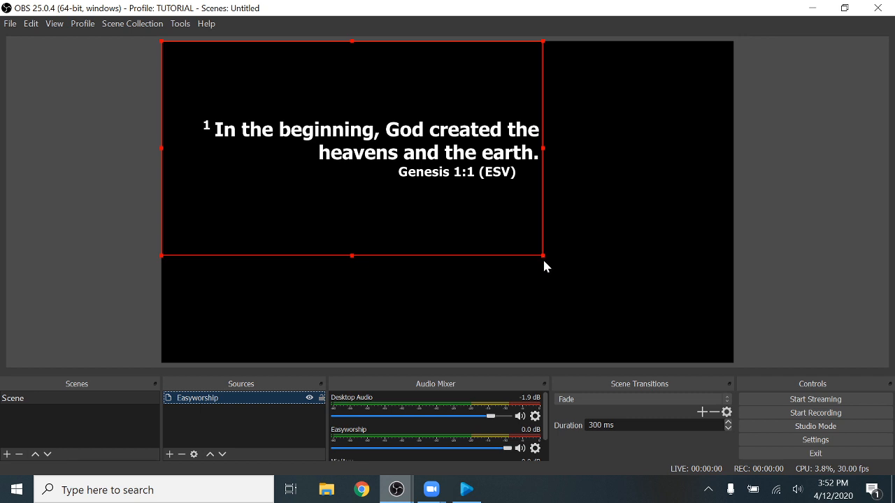
drag(544, 256, 731, 363)
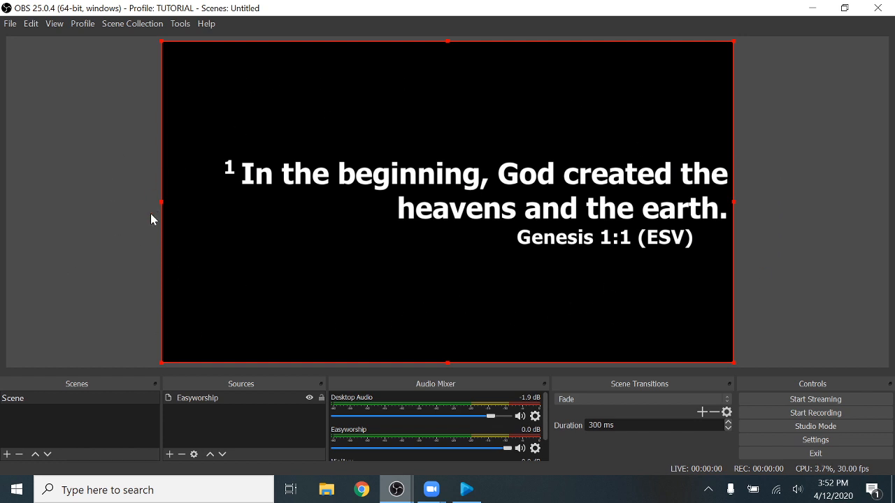
Send Genesis 1:3 (ESV) live in EasyWorship and check the output in the TUTORIAL profile's OBS window.
click(473, 496)
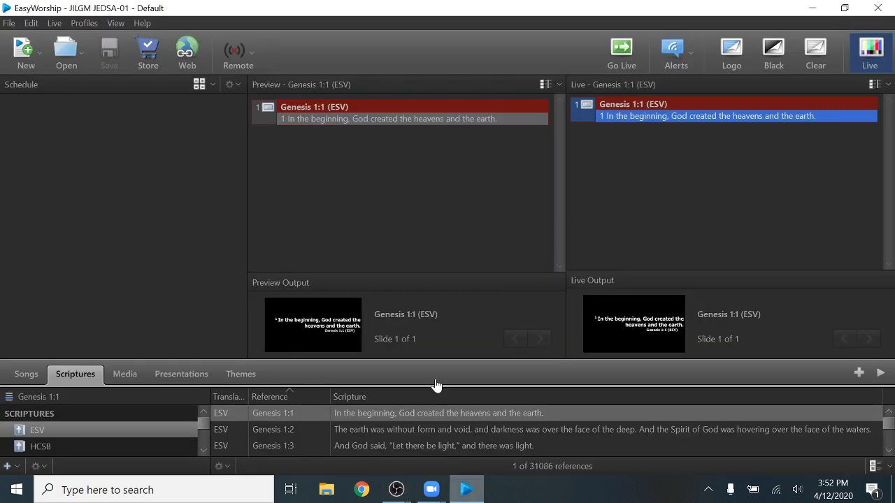
double_click(355, 447)
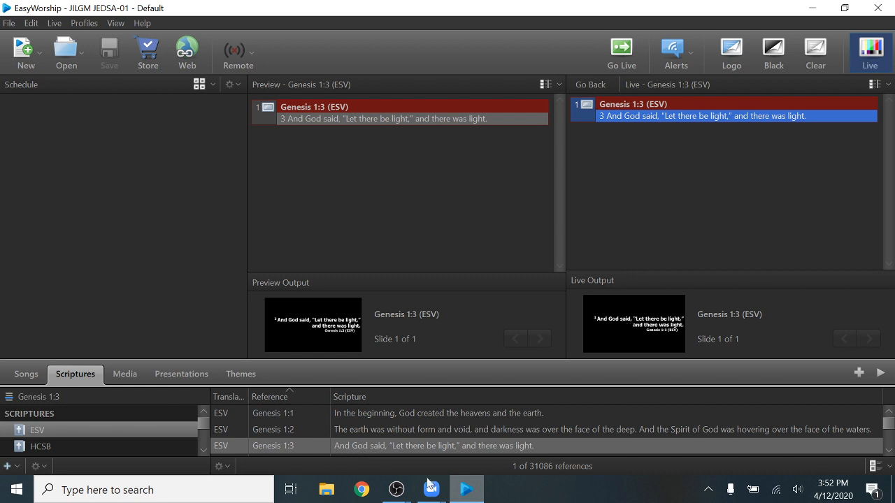
click(397, 489)
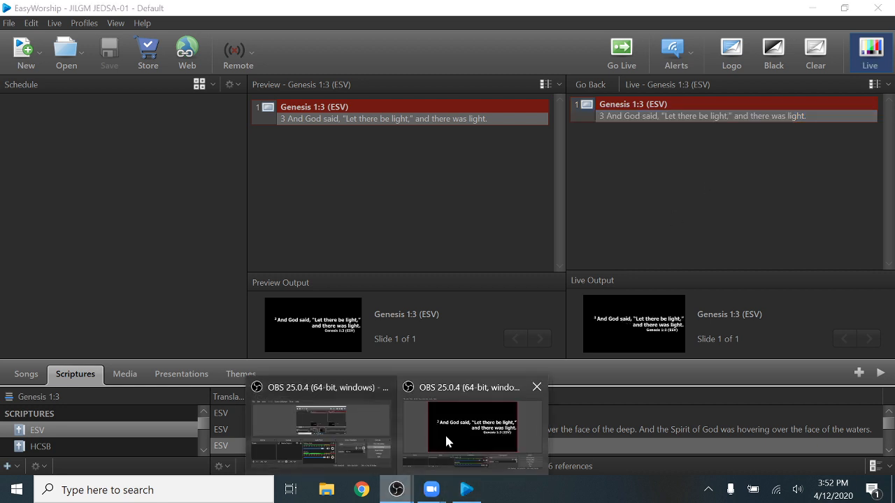
click(446, 442)
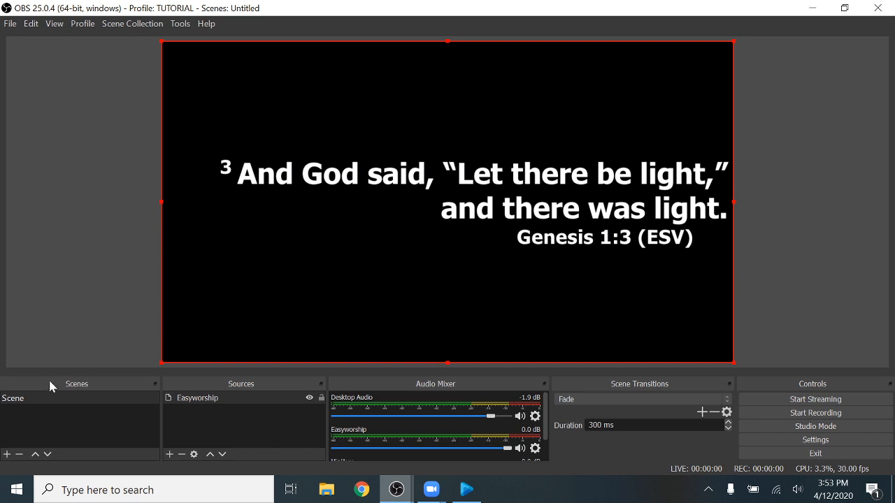
Add a new scene named "Presentation".
click(6, 454)
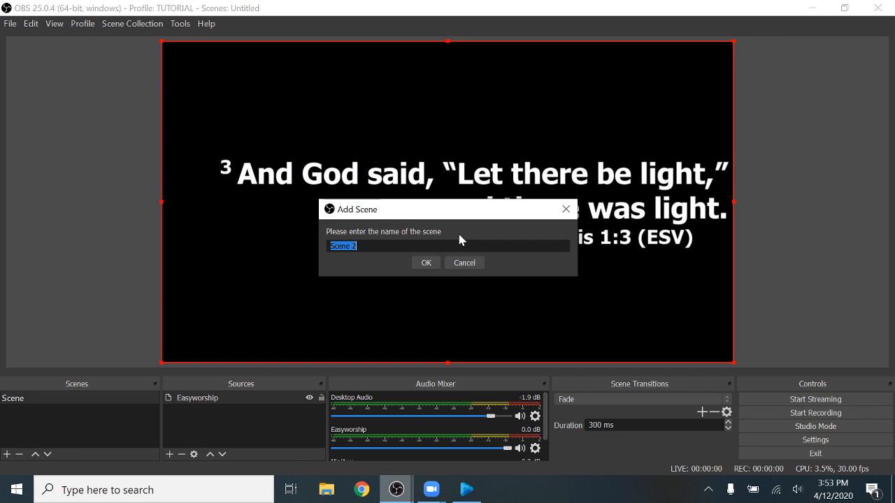
key(BackSpace)
text(Presentation)
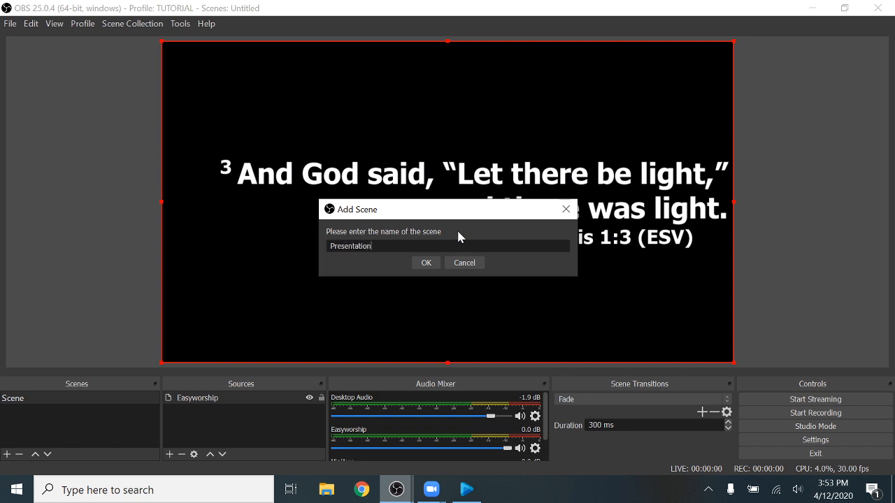
click(427, 264)
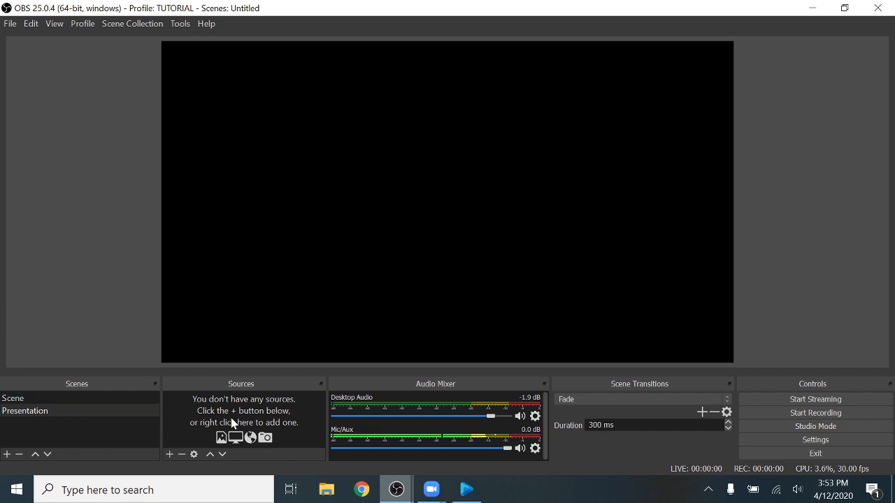
Add a new NDI source named "Easyworship2" to the Presentation scene.
click(170, 456)
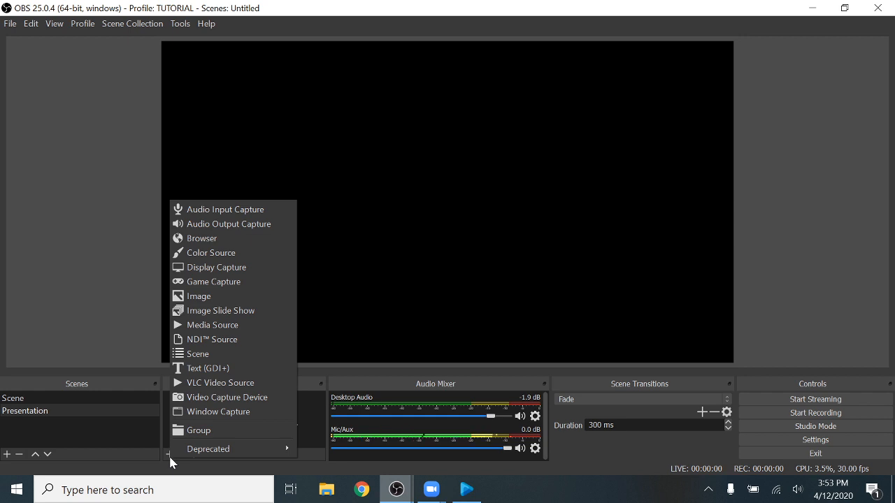
click(231, 341)
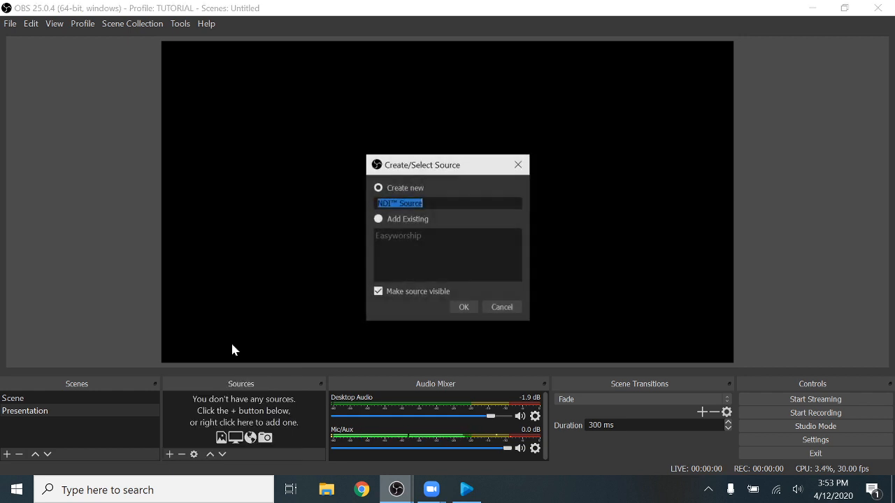
key(BackSpace)
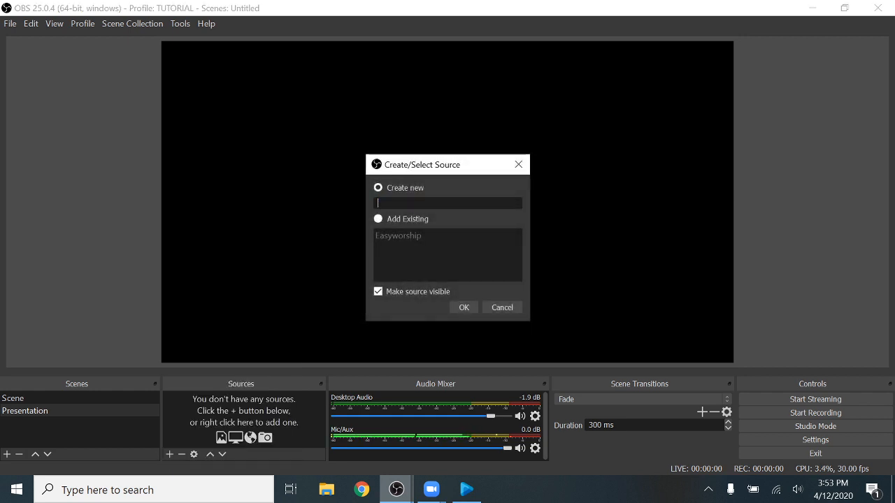
text(Easyworship2)
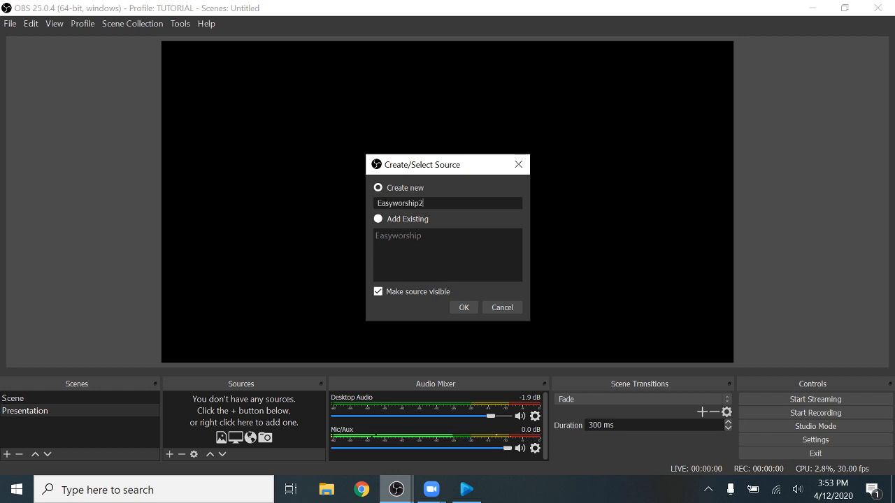
click(464, 307)
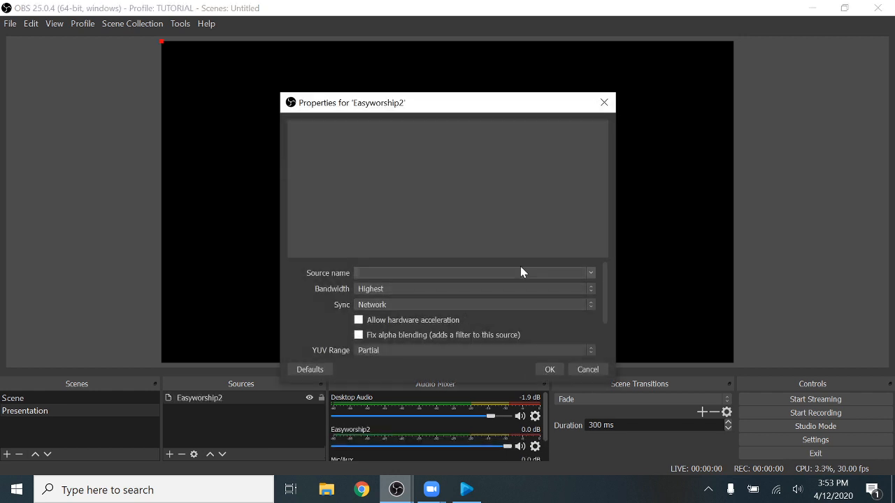
Set Easyworship2 to receive the EasyWorship Live feed with hardware acceleration allowed, and enlarge it to fill the canvas.
click(589, 273)
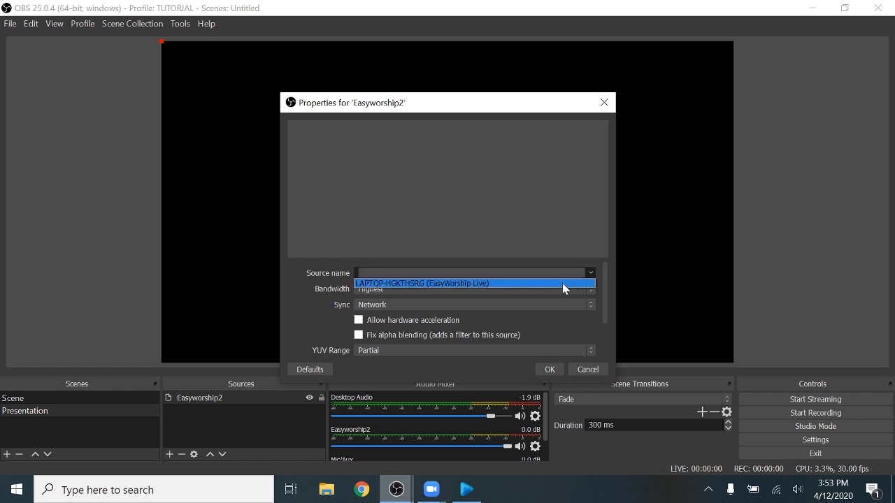
click(565, 285)
click(410, 319)
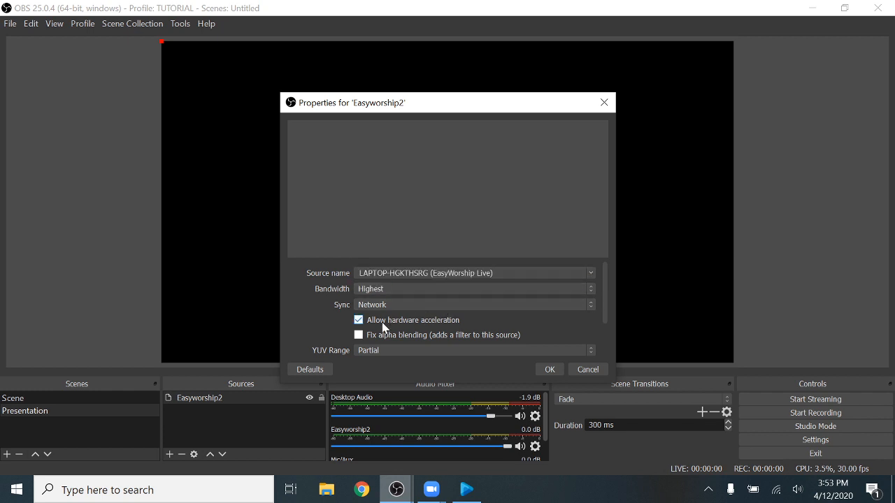
click(549, 369)
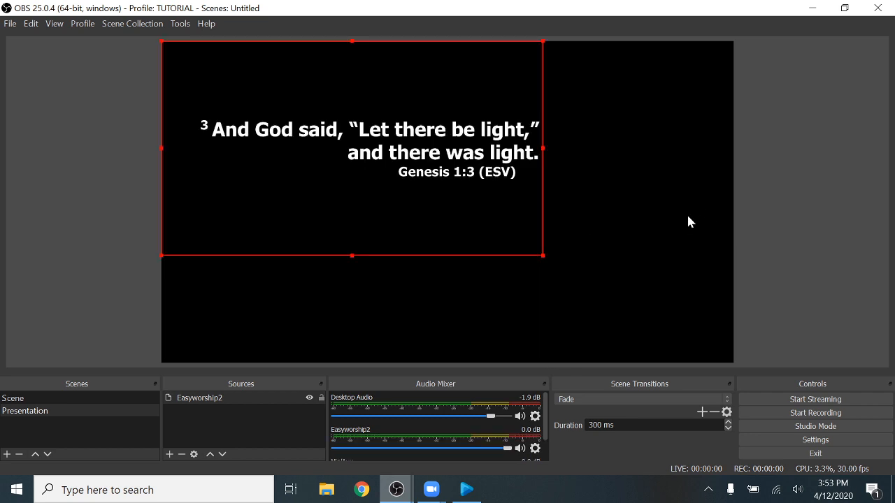
drag(543, 257, 732, 363)
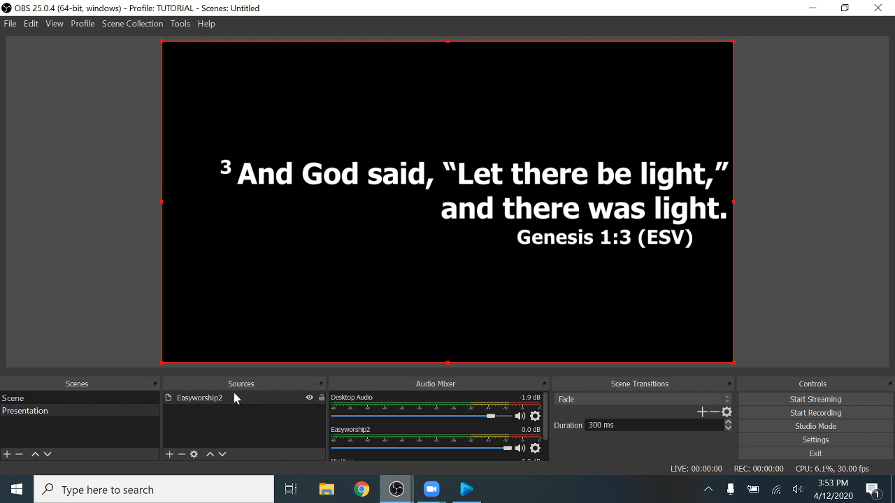
Add a new Window Capture source named "Zoom" to the Presentation scene.
click(169, 454)
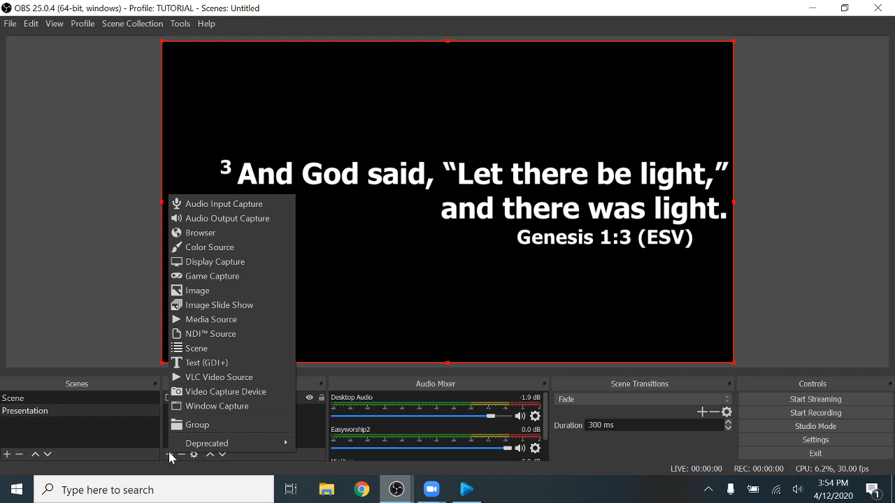
click(213, 411)
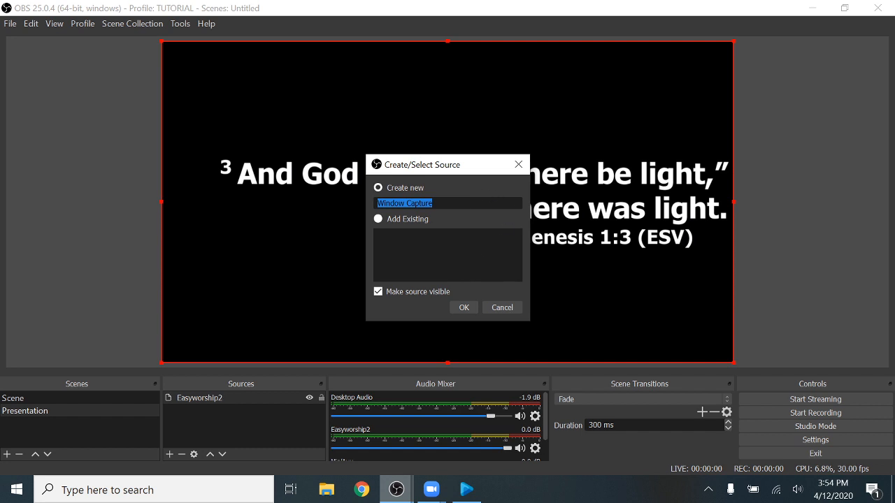
key(BackSpace)
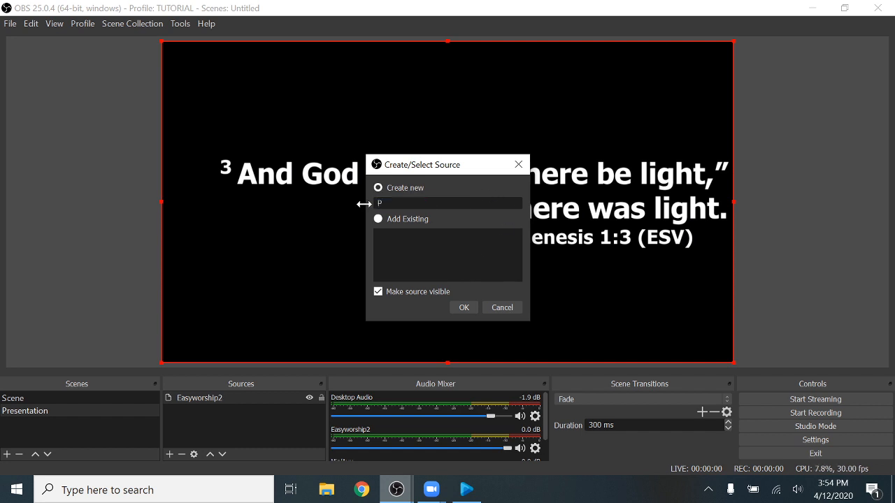
text(Zoom)
click(464, 309)
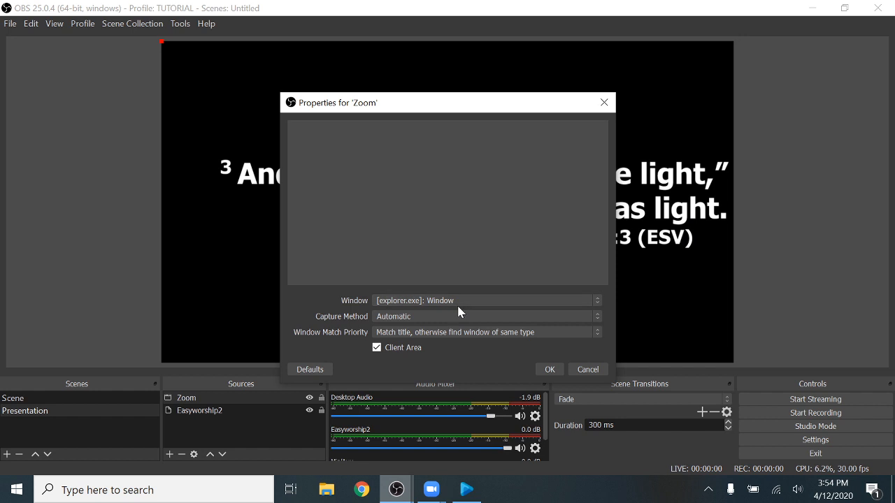
Make the Zoom source capture the second listed "[Zoom.exe]: Zoom" window with the Windows Graphics Capture (Windows 10 1903 and up) method.
click(599, 303)
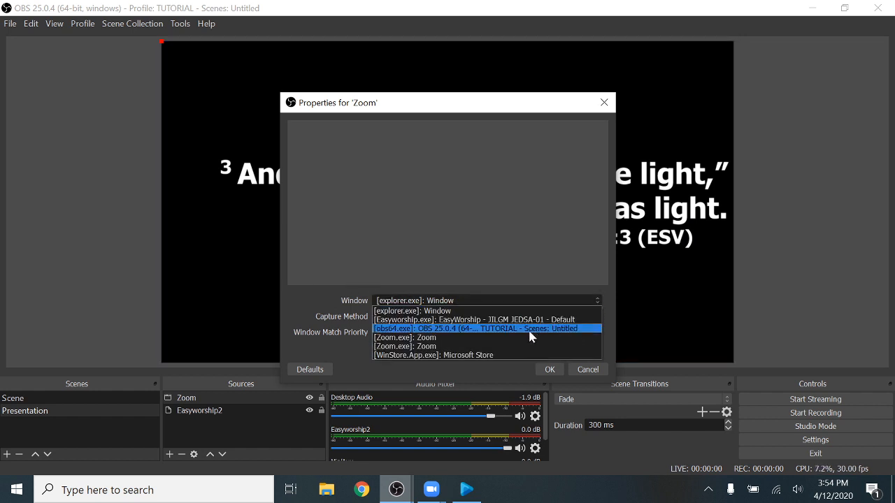
click(425, 346)
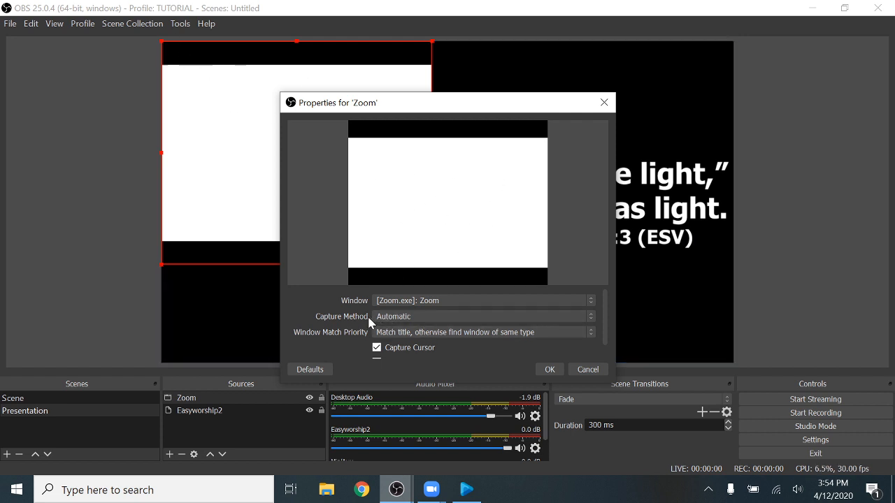
click(494, 317)
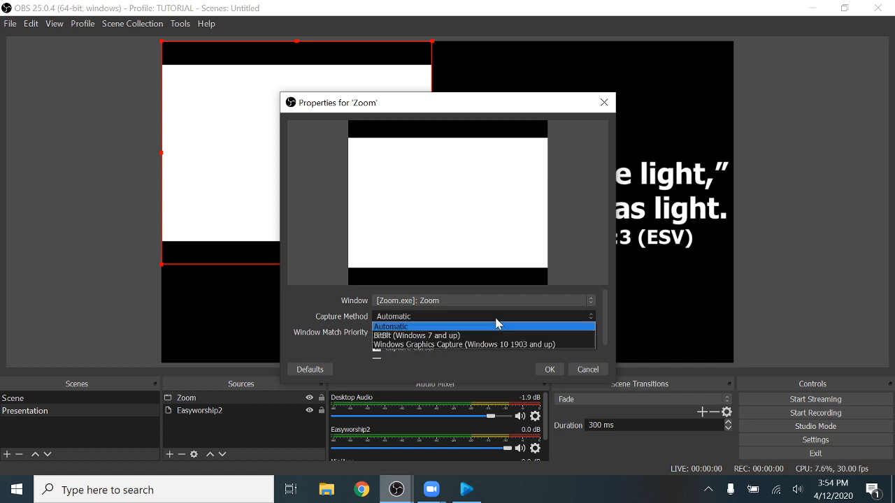
click(404, 345)
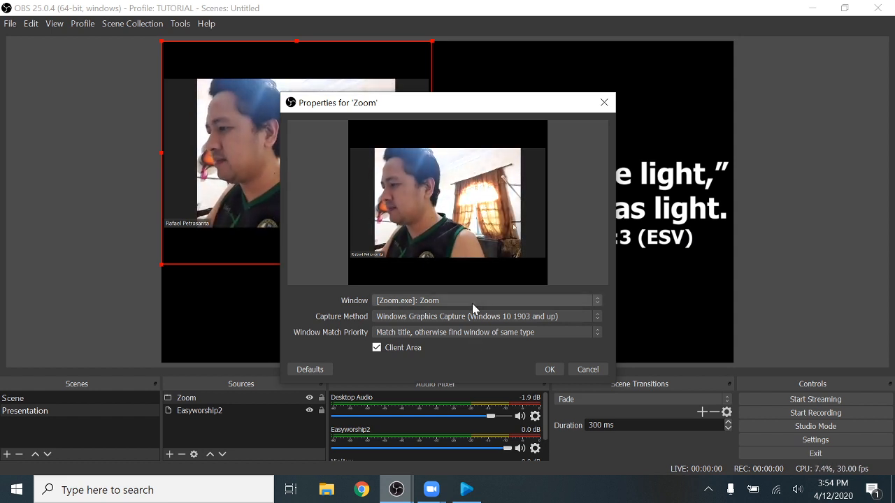
click(549, 371)
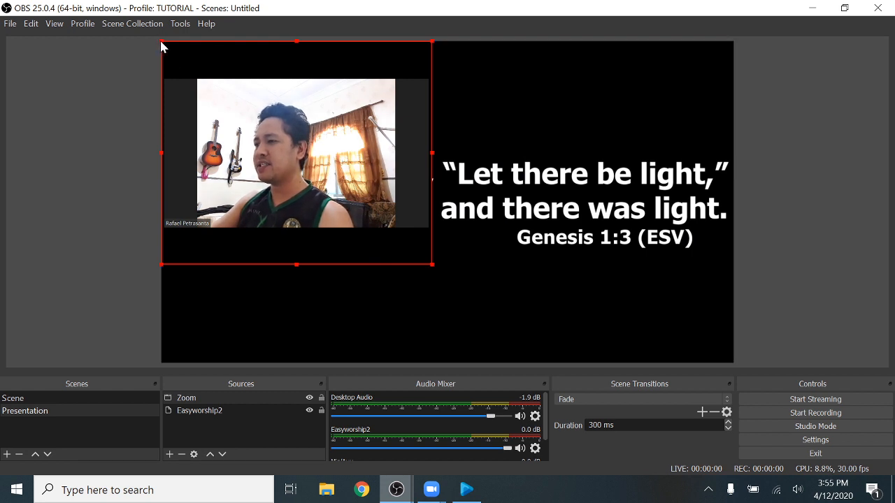
Shrink the Zoom capture to about half size in the canvas's lower-right corner and compare the Presentation scene with Scene.
drag(162, 43, 303, 183)
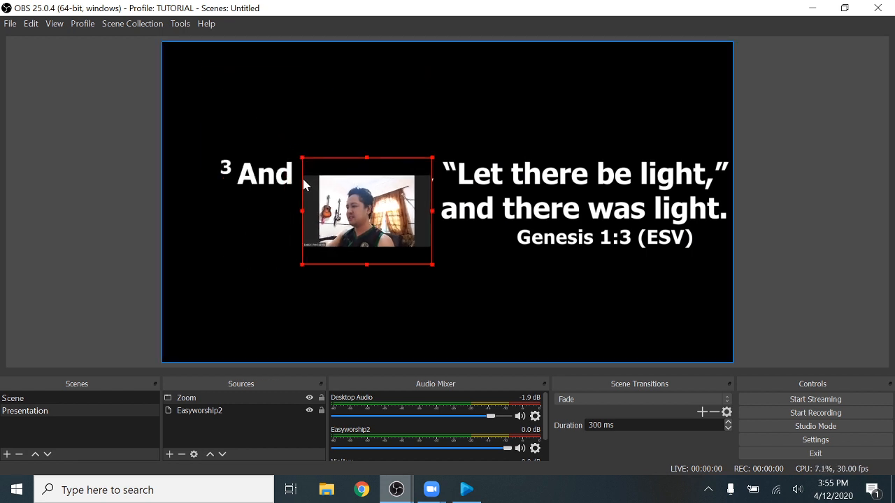
drag(381, 230, 685, 324)
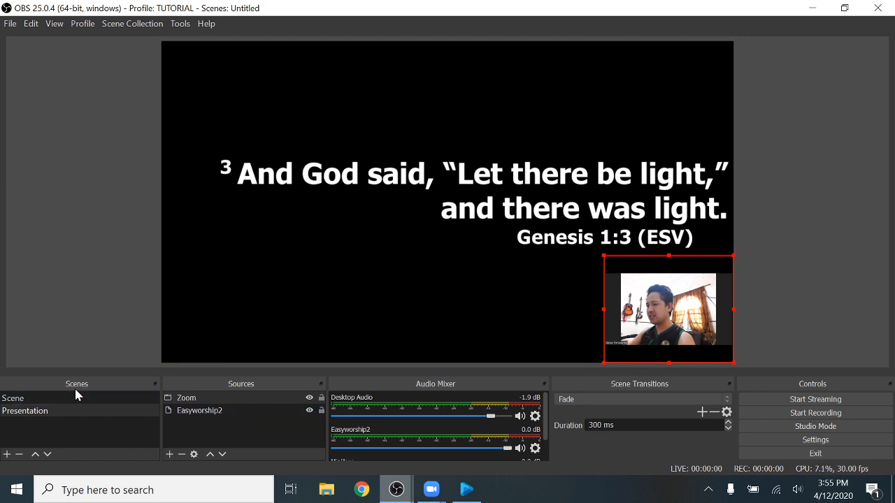
click(16, 402)
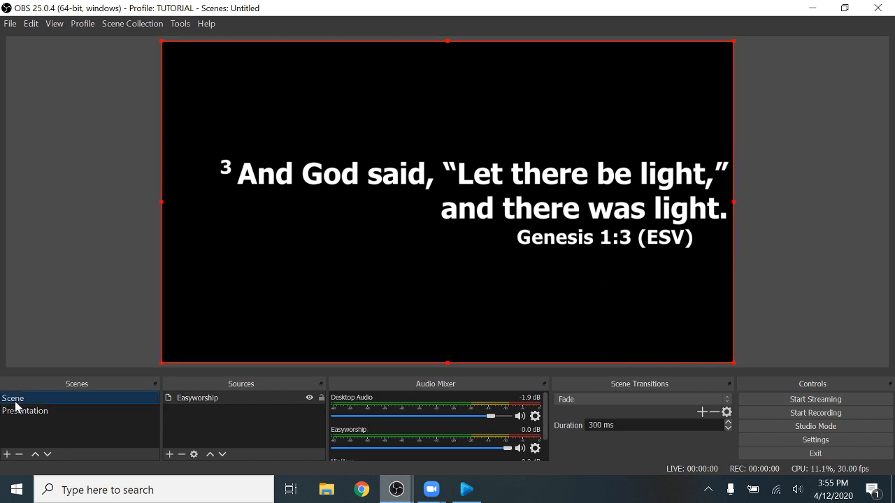
click(56, 413)
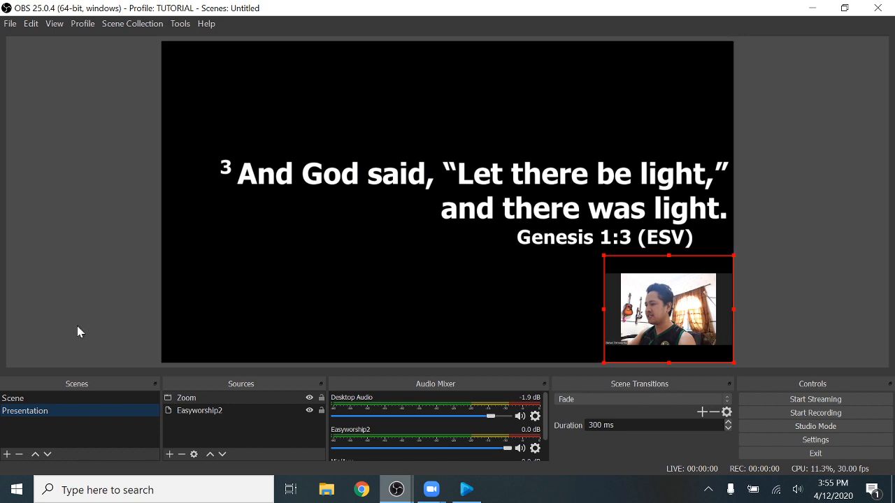
Add a new scene named "Pastor".
click(6, 455)
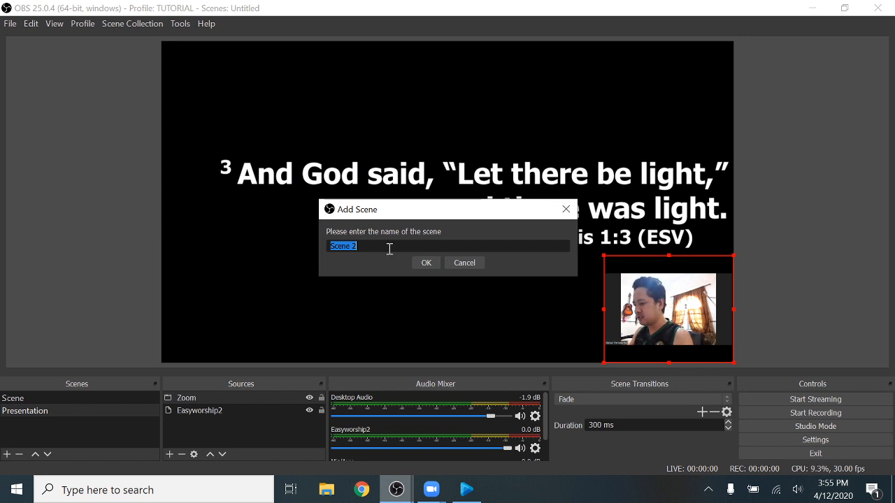
text(Pastor)
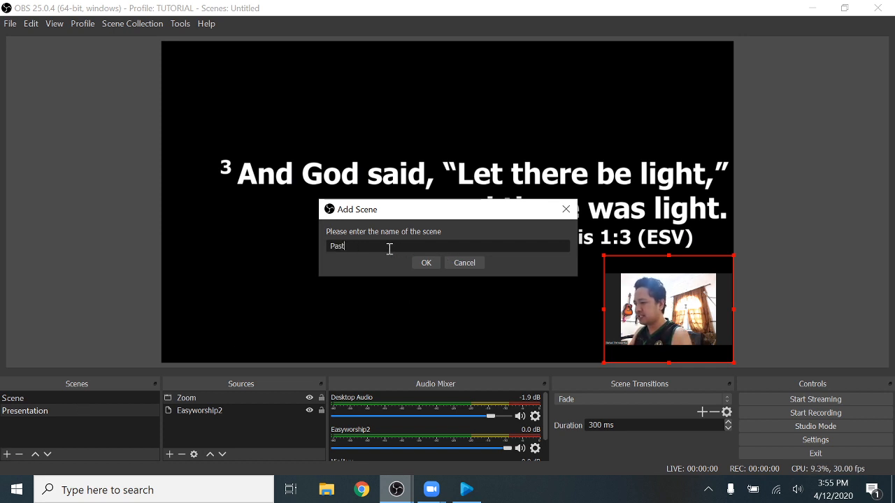
click(423, 264)
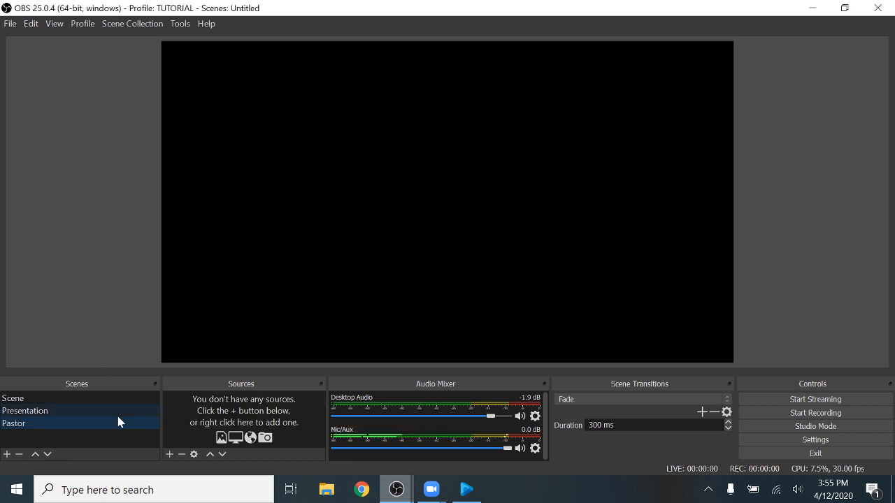
Add the existing Zoom window capture as a source in the Pastor scene.
click(168, 455)
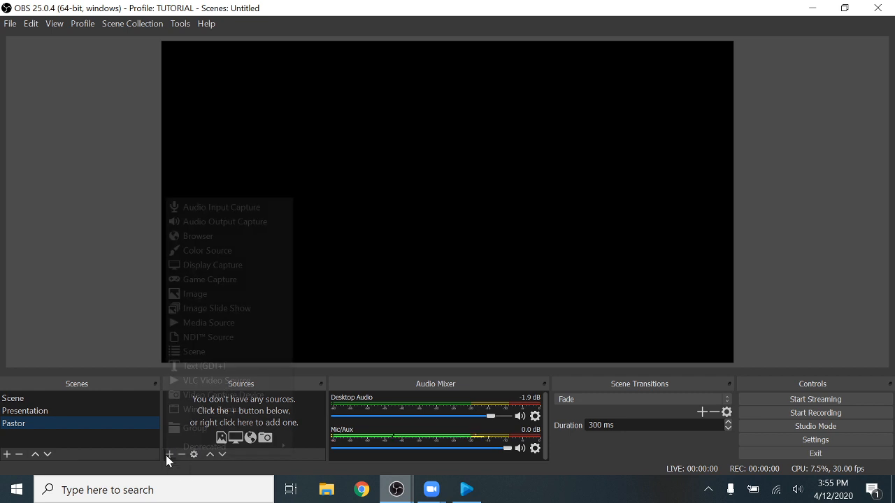
click(193, 410)
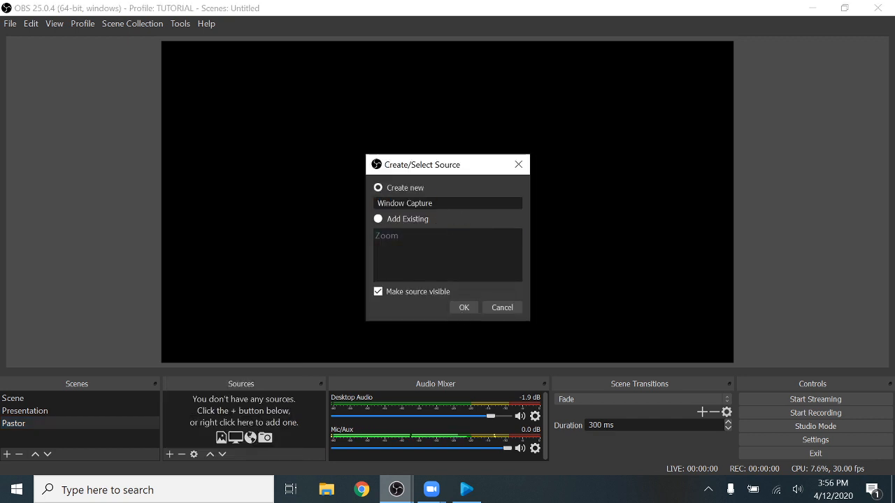
text(Zoom)
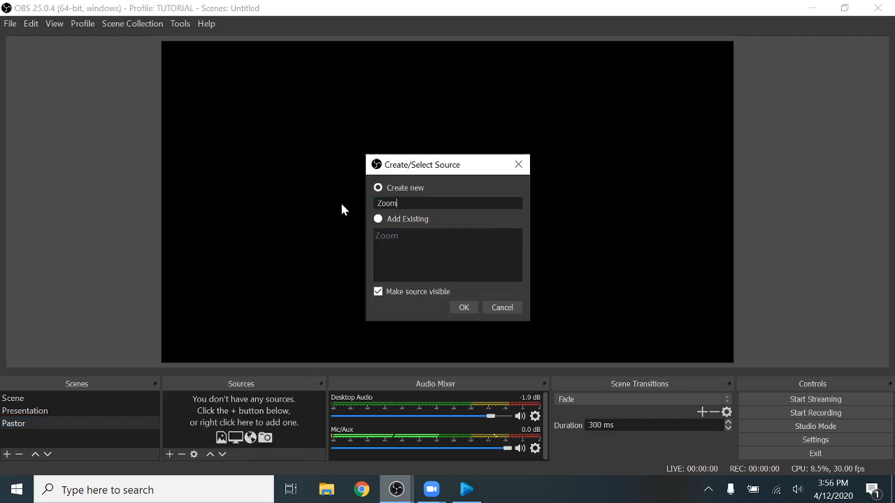
text(2)
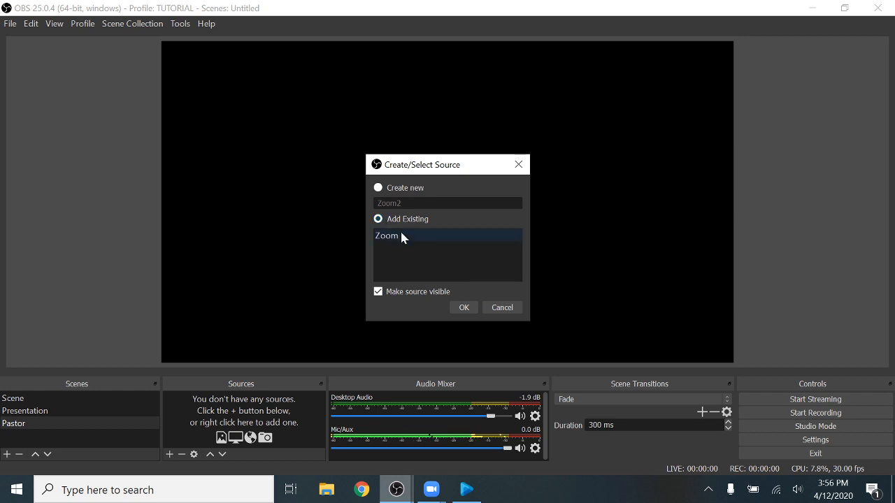
click(401, 237)
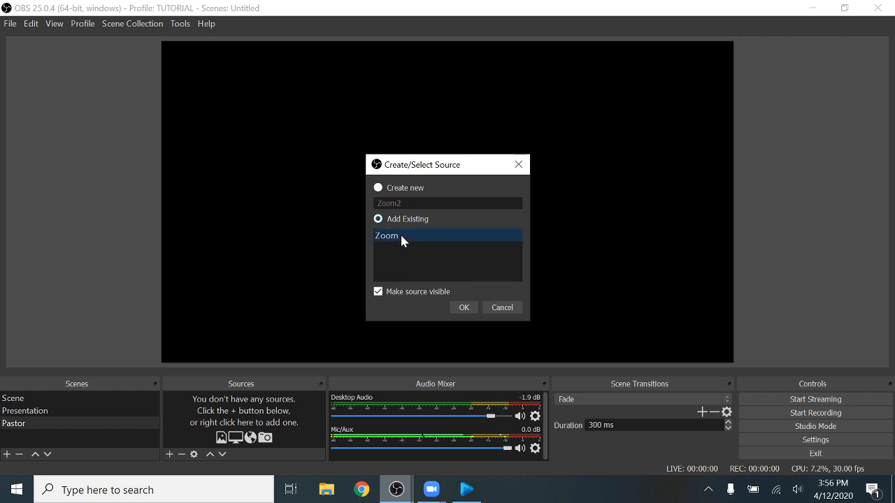
click(463, 307)
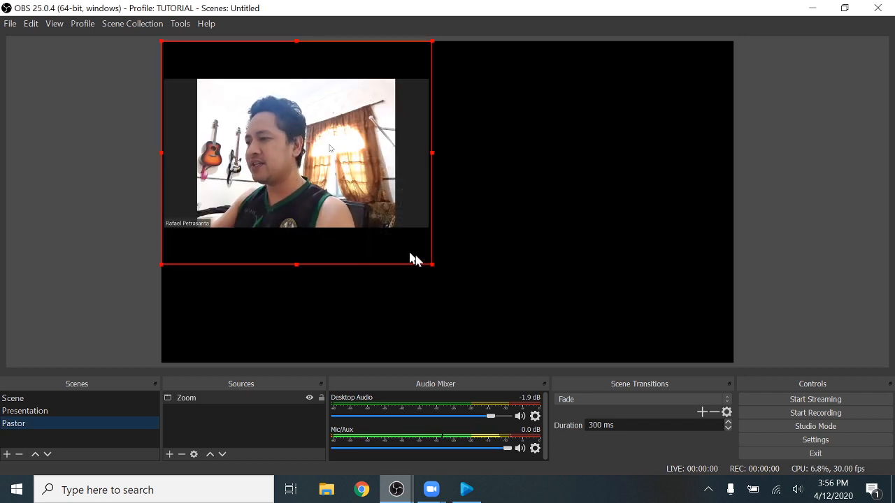
Enlarge the Zoom capture in the Pastor scene and centre its video on the canvas.
drag(435, 265, 615, 349)
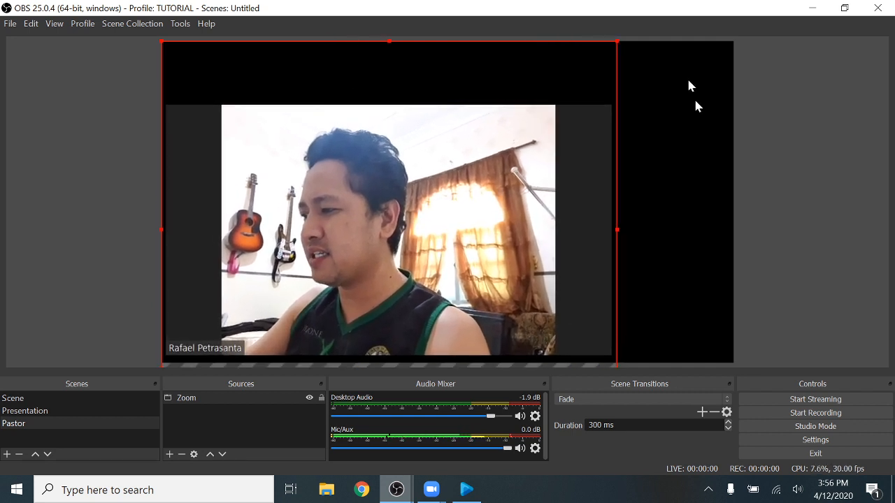
drag(616, 43, 717, 10)
mouse_move(549, 165)
mouse_down()
mouse_move(561, 170)
mouse_move(535, 162)
mouse_up()
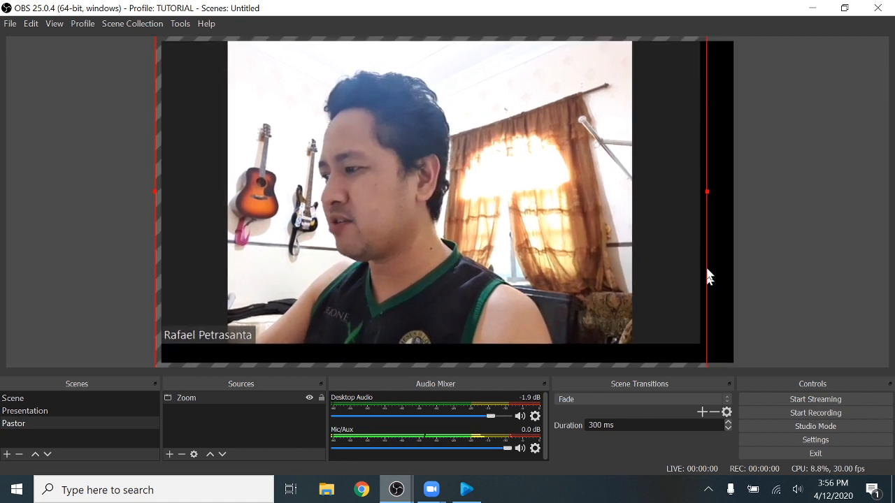
drag(659, 209, 671, 216)
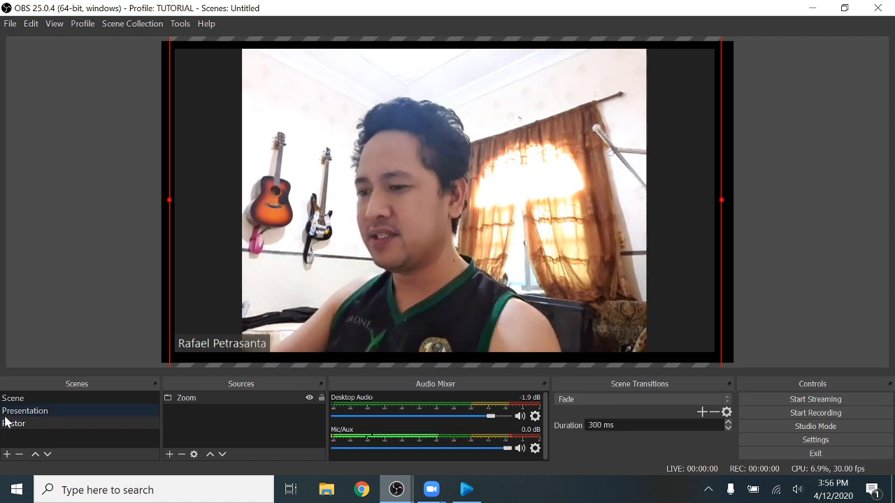
Switch between the Scene, Presentation and Pastor scenes to check each output, ending on Scene.
click(27, 412)
click(29, 400)
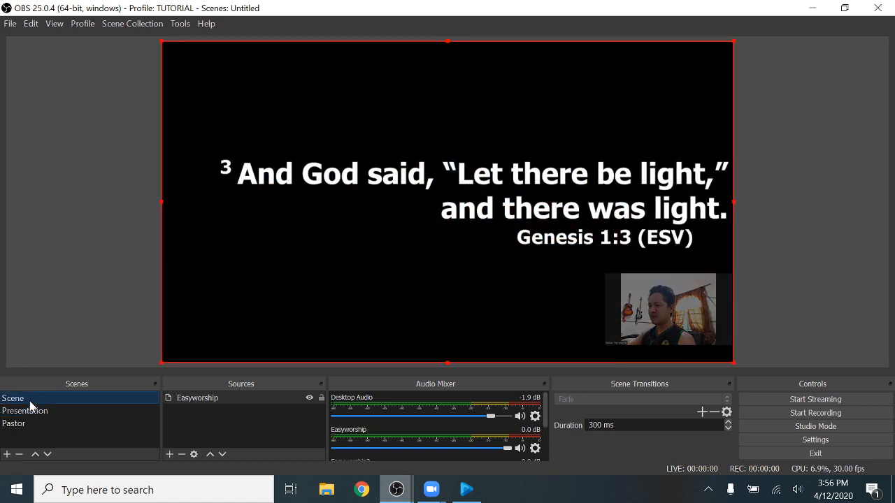
click(28, 414)
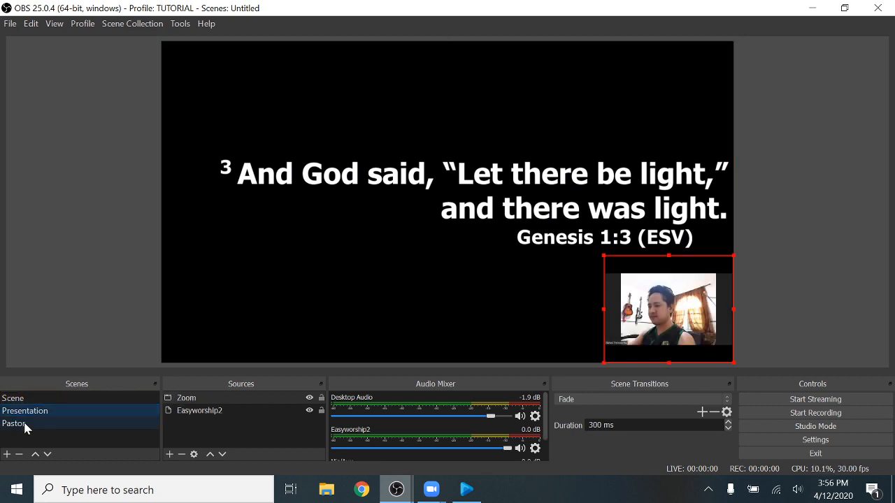
click(25, 425)
click(30, 415)
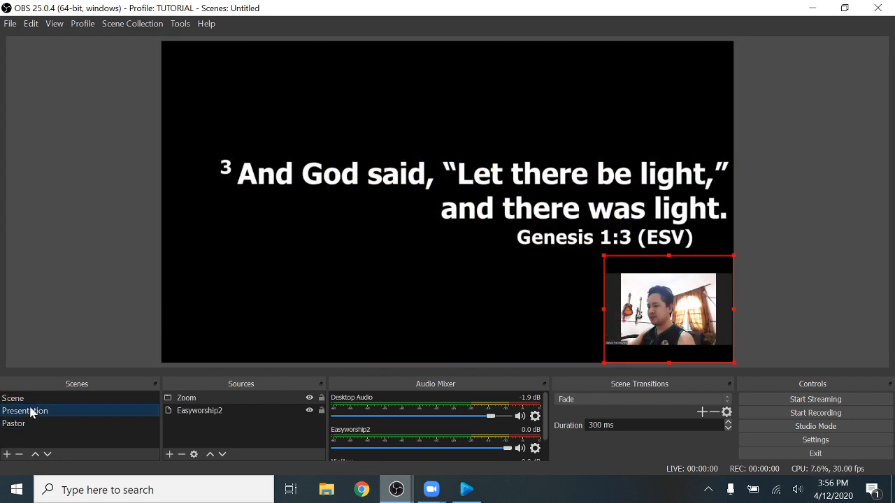
click(37, 402)
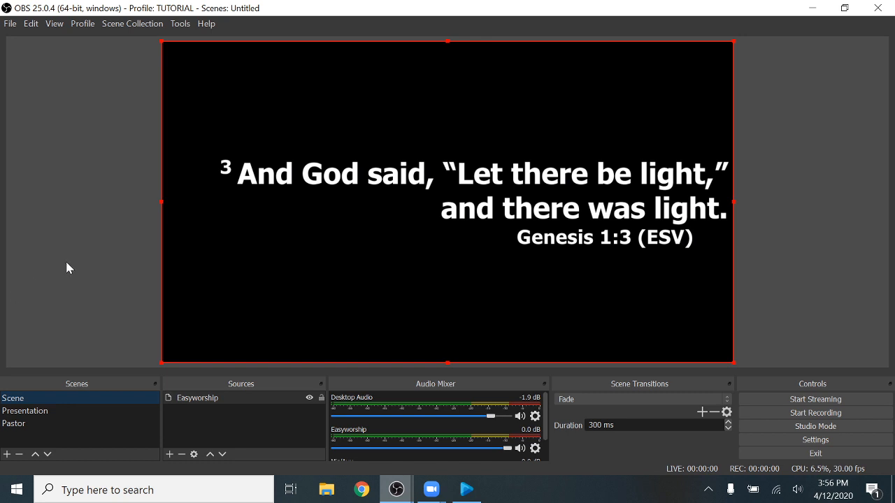
Switch to Chrome and open YouTube.
click(357, 492)
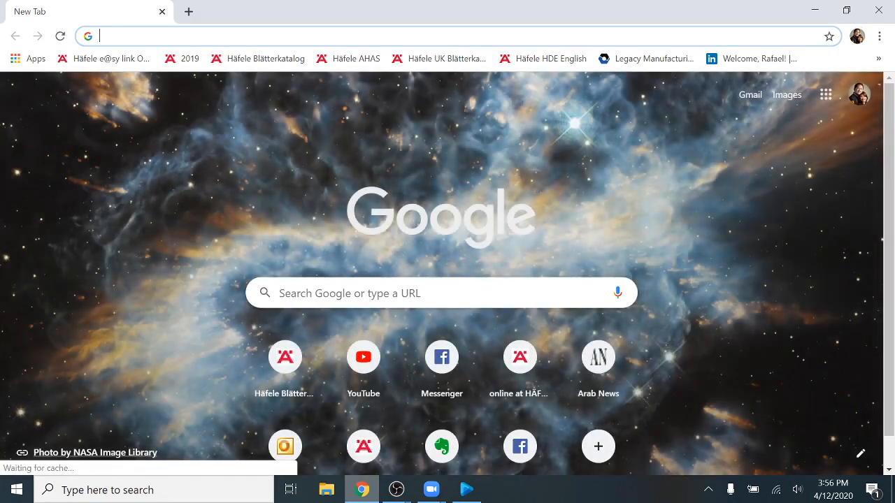
click(363, 357)
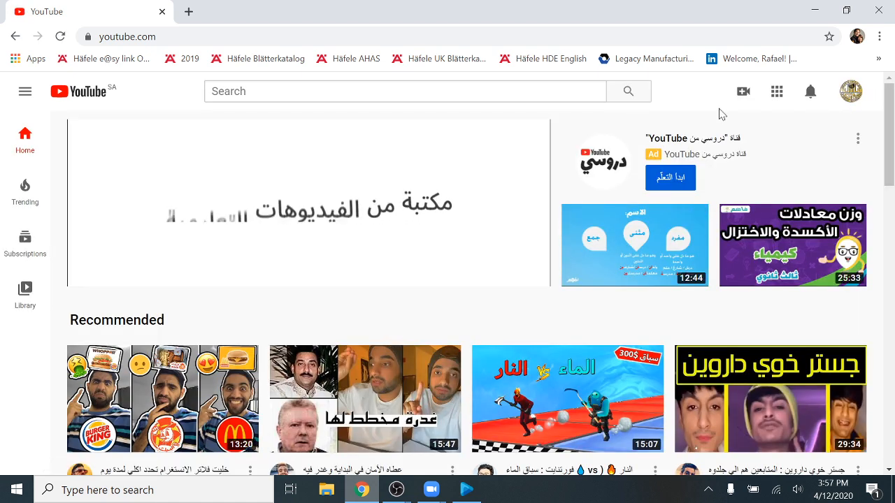
Check which YouTube account is signed in, and start setting up a new live stream without copying previous settings.
click(856, 95)
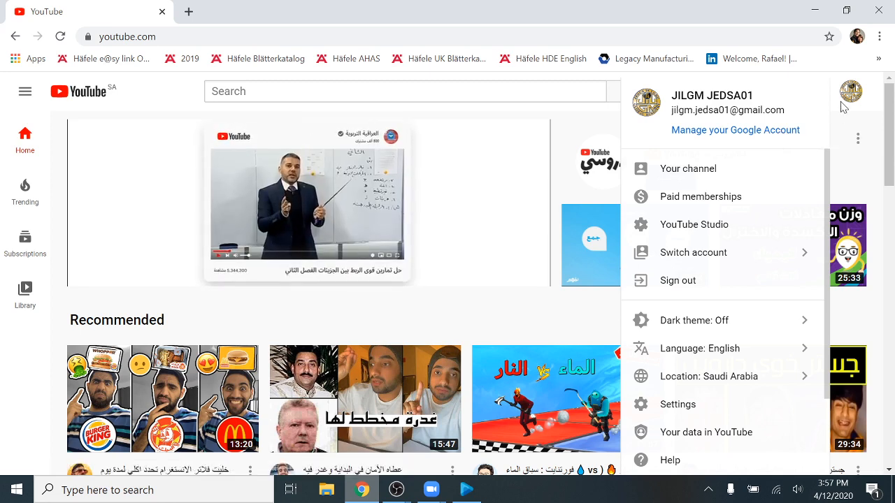
key(Escape)
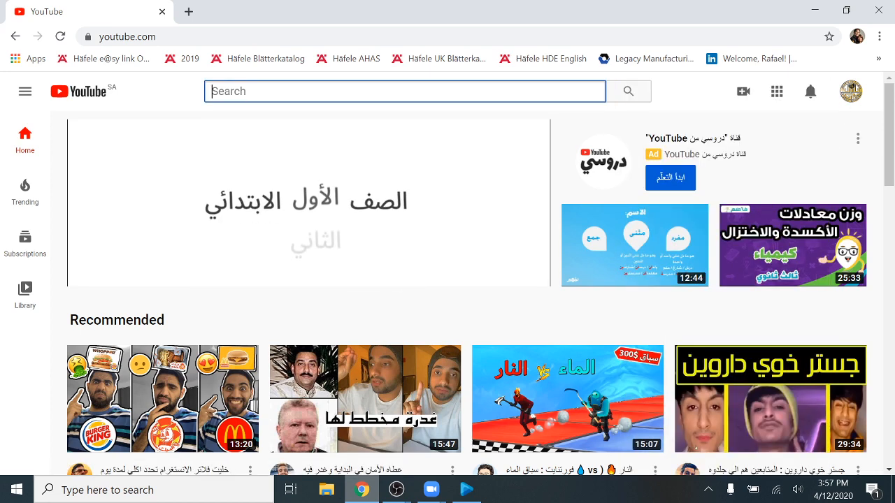
click(743, 93)
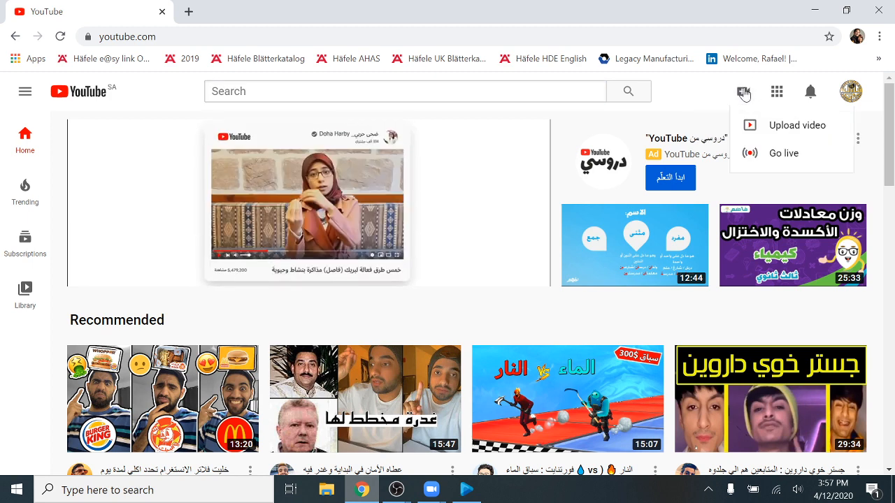
click(776, 154)
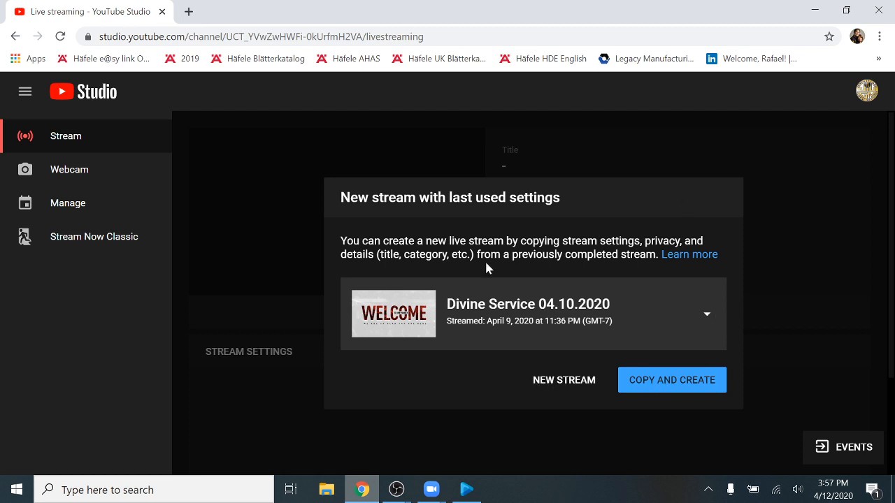
click(559, 385)
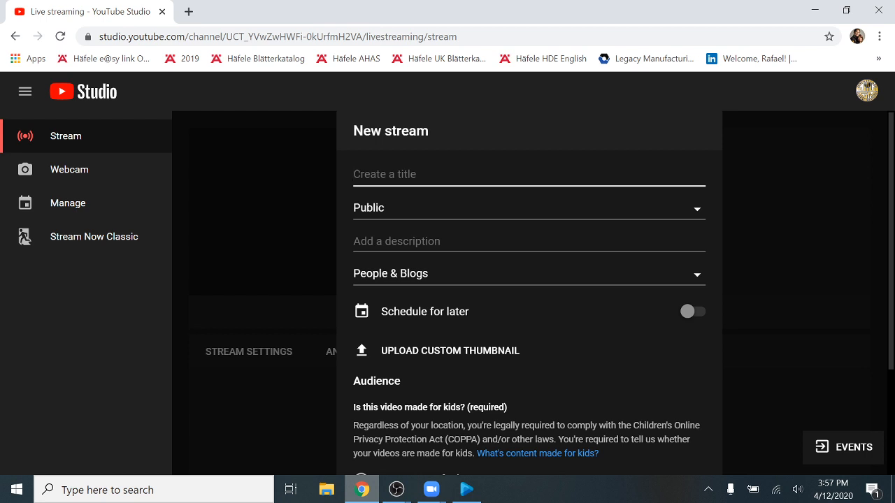
Title the new stream "Live Worship" and set its visibility to Unlisted, leaving the description empty.
text(Live Worship)
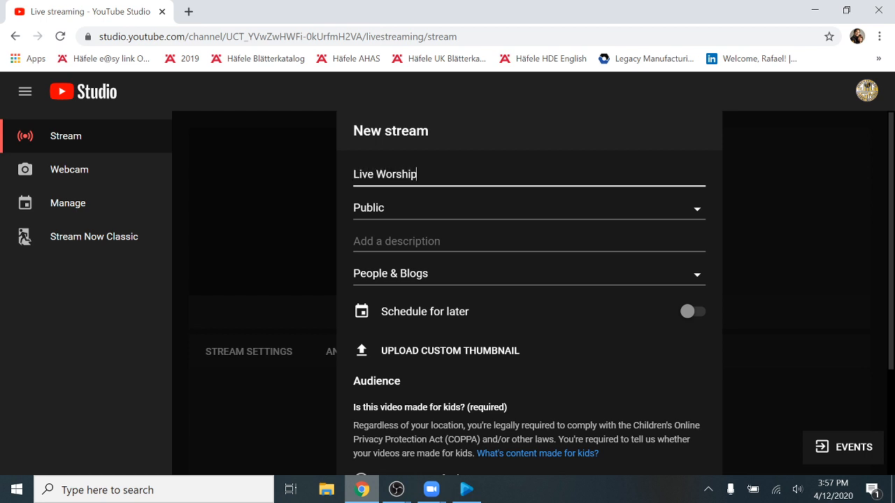
click(701, 217)
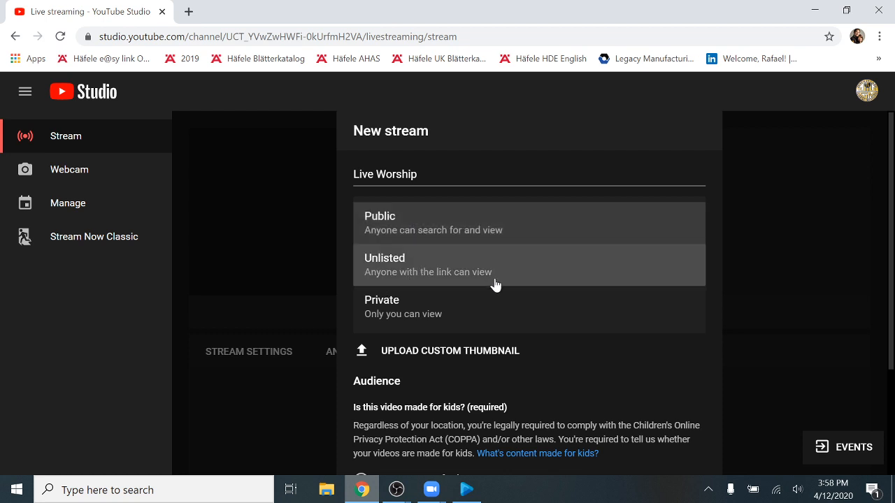
click(438, 265)
click(420, 242)
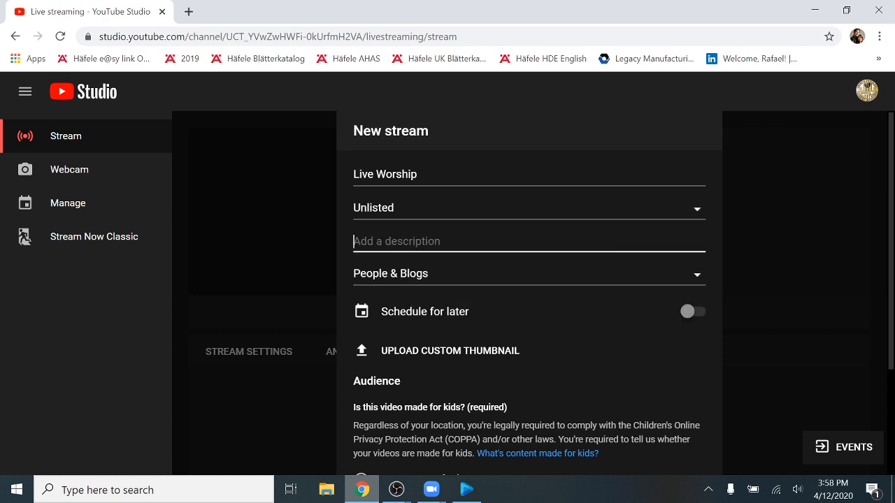
Mark the stream as made for kids and create it.
scroll(529, 294, down, 2)
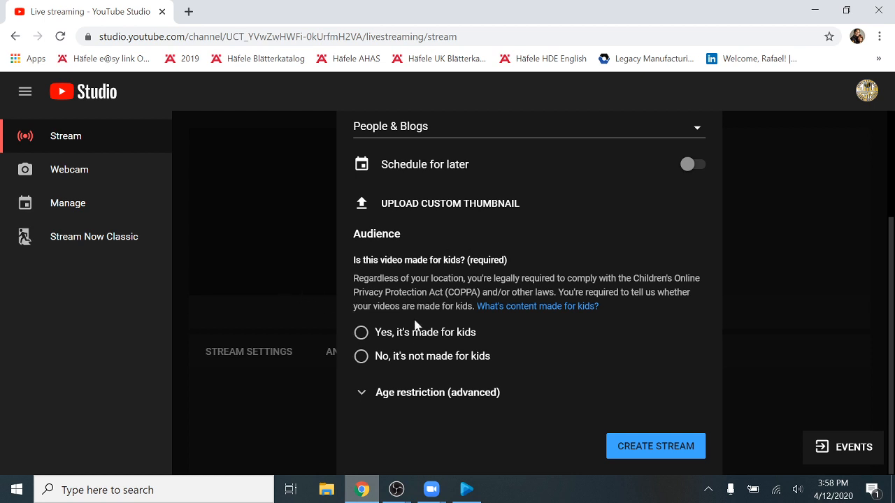
click(361, 333)
scroll(428, 358, down, 1)
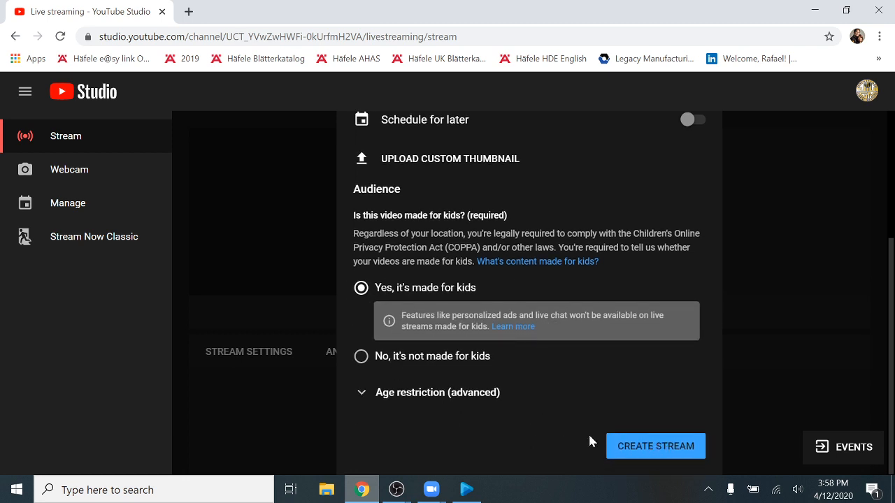
click(642, 451)
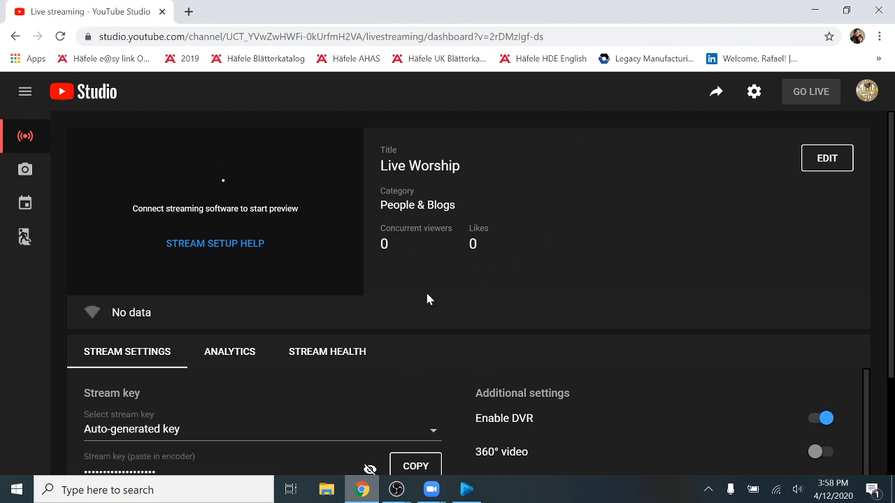
Reveal the auto-generated stream key in the stream settings and copy it.
scroll(706, 242, down, 2)
scroll(705, 242, down, 1)
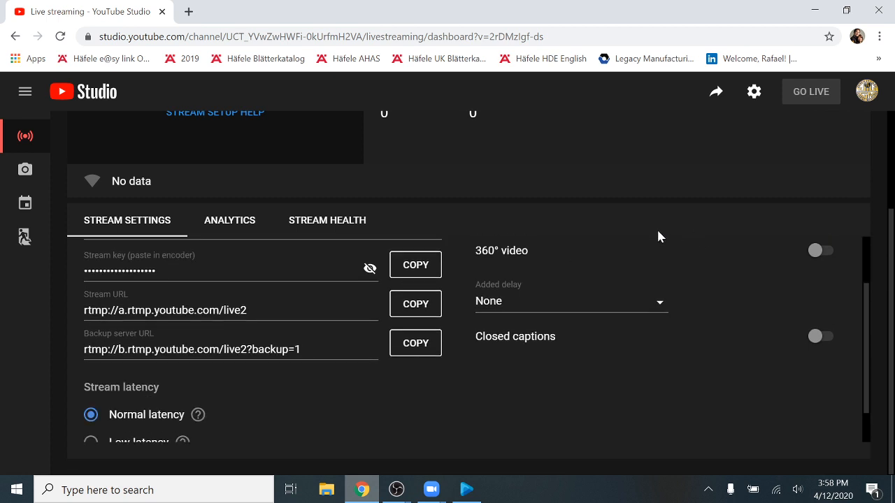
scroll(639, 241, up, 1)
scroll(348, 341, up, 1)
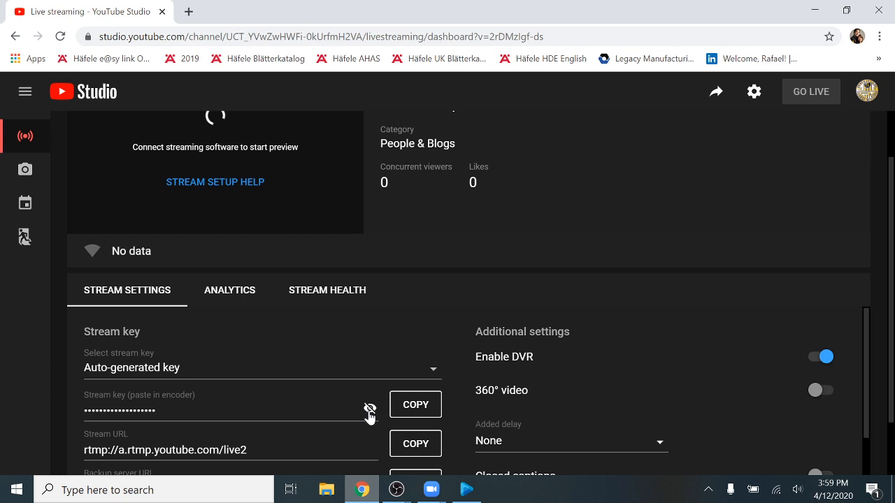
click(368, 411)
click(205, 414)
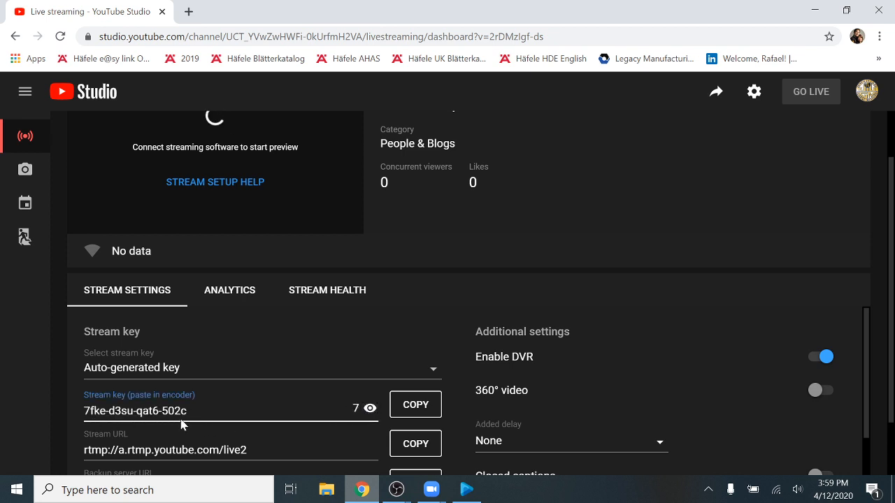
click(416, 406)
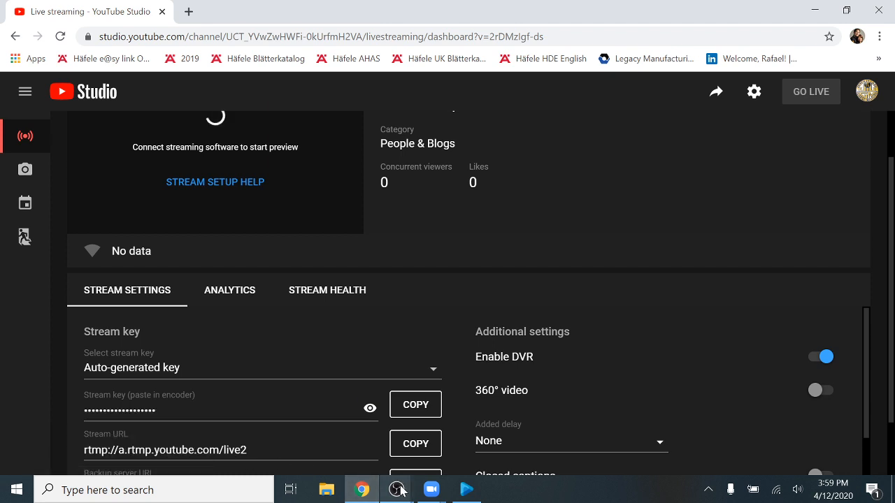
Switch to OBS and select YouTube / YouTube Gaming as the service in the stream settings.
mouse_move(402, 492)
click(498, 428)
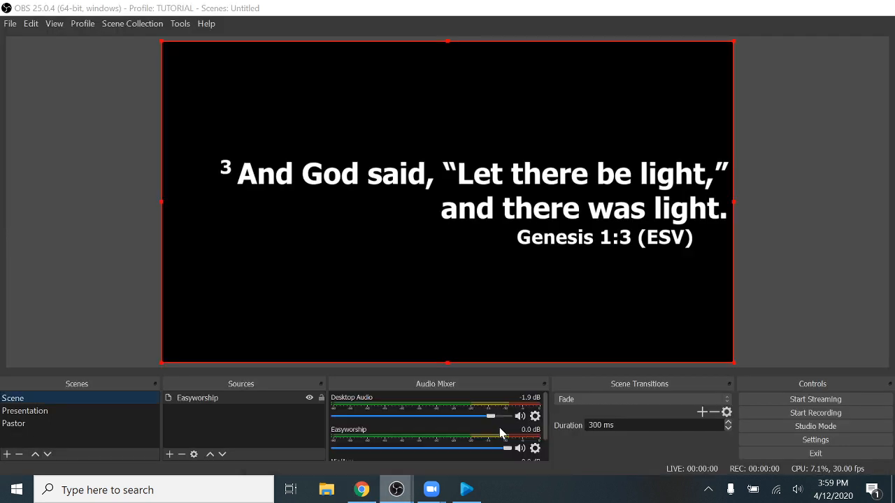
click(798, 441)
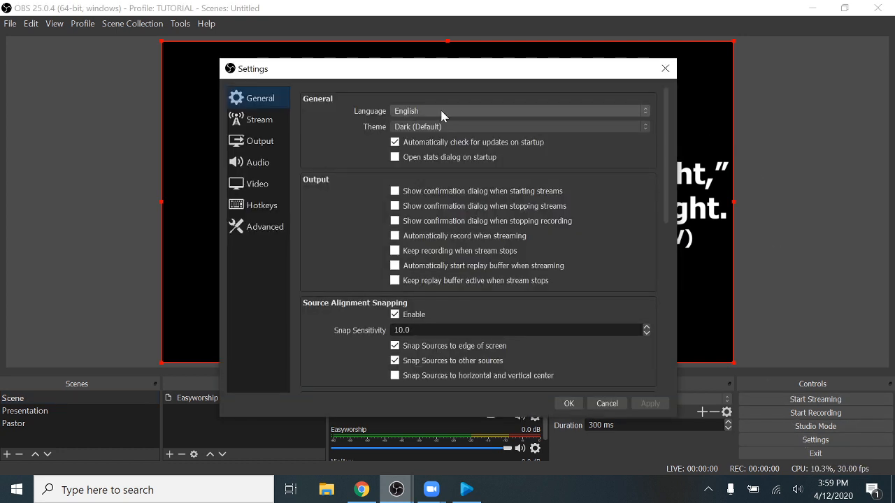
click(252, 127)
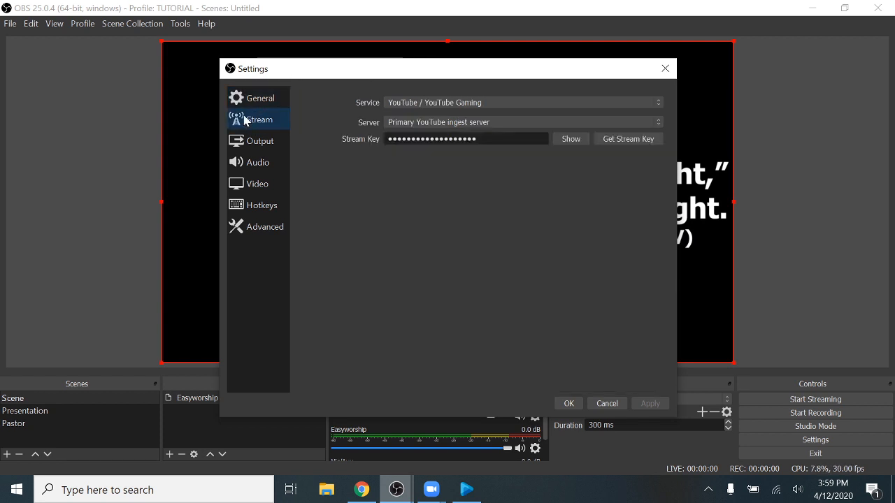
click(657, 102)
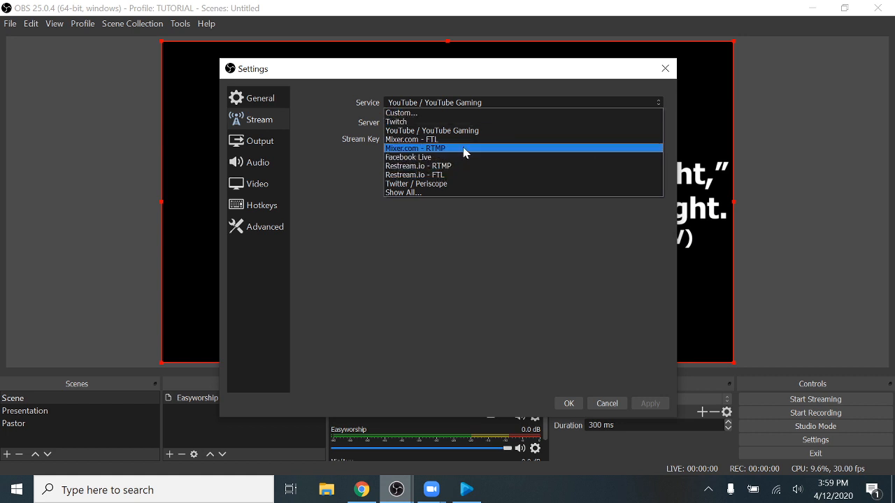
click(414, 130)
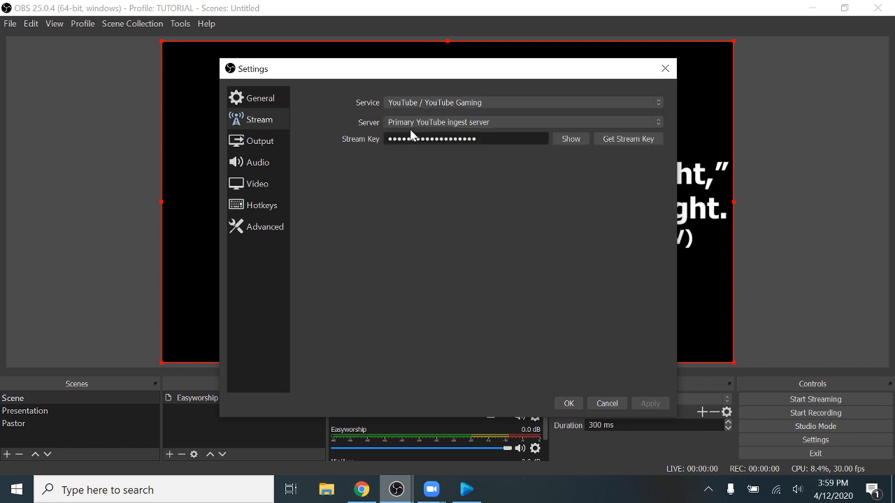
Replace the existing stream key with the copied one, reveal it to check it, and apply the settings.
drag(478, 139, 388, 138)
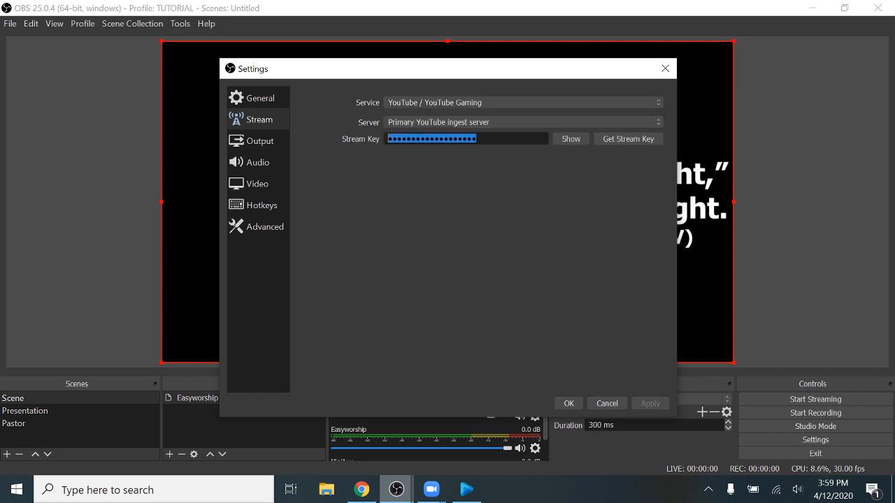
key(BackSpace)
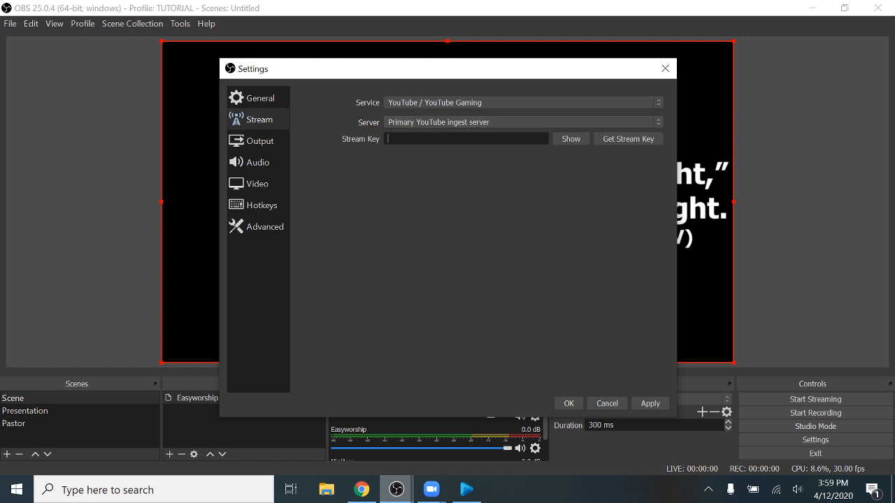
right_click(489, 139)
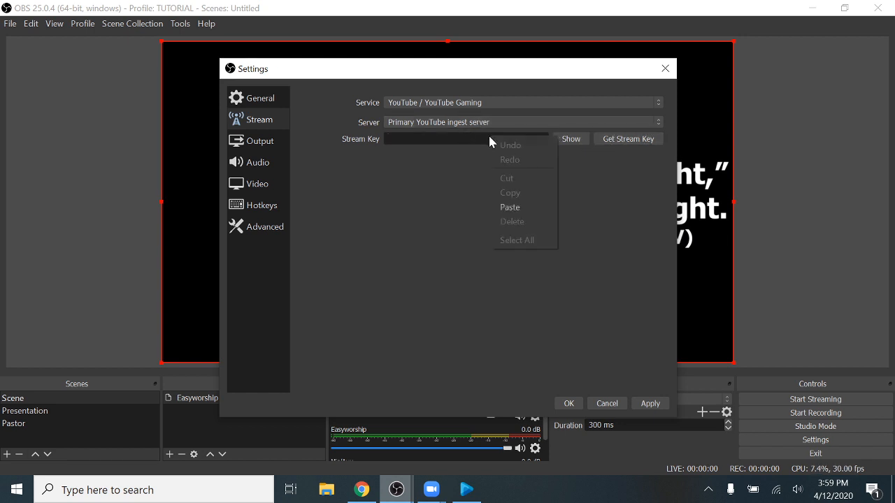
click(534, 204)
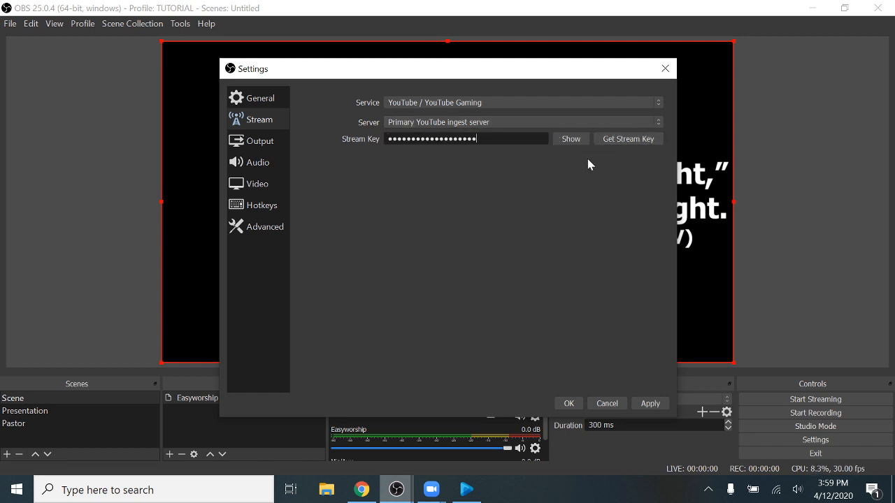
click(571, 144)
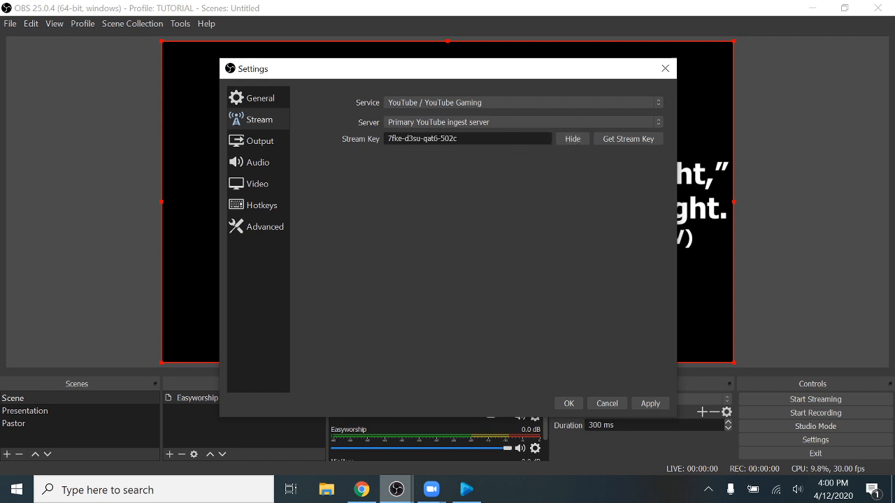
click(650, 404)
click(568, 404)
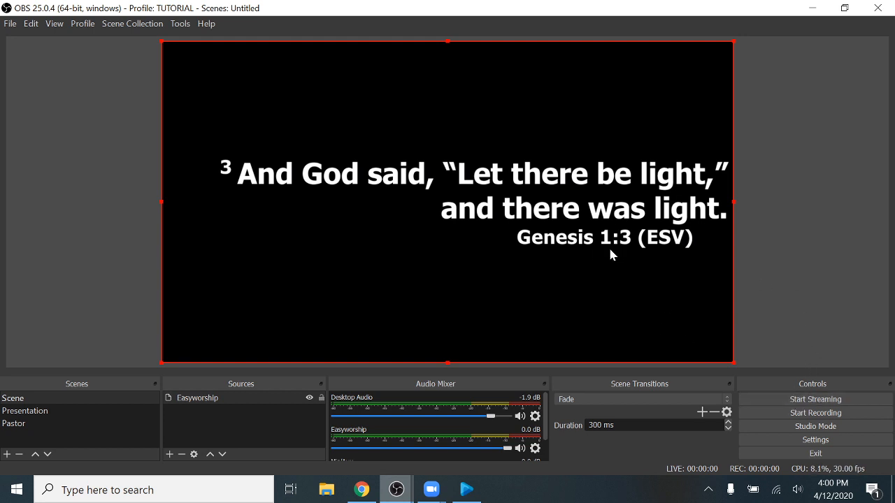
Start streaming from OBS and switch to YouTube Studio in Chrome to check the stream preview.
click(815, 399)
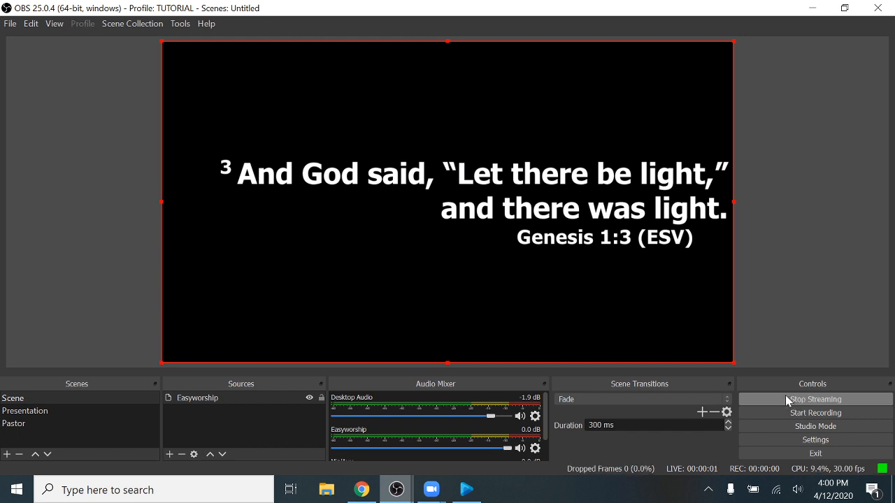
click(361, 498)
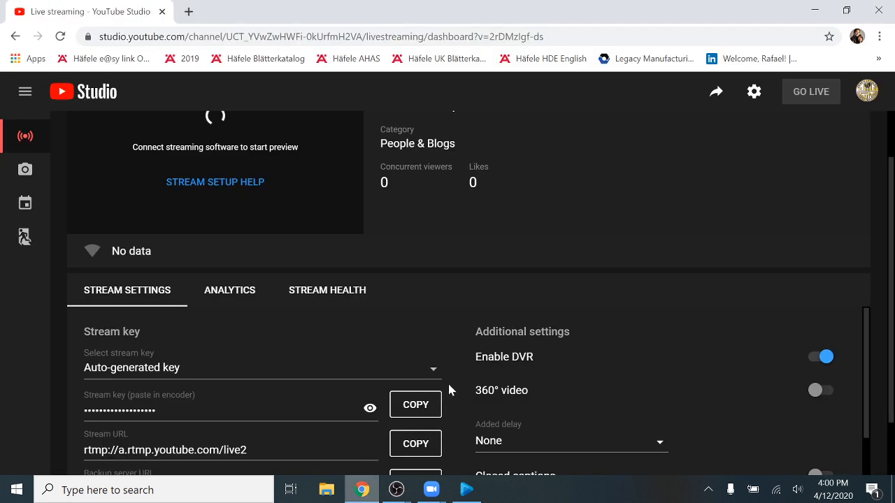
scroll(448, 386, up, 2)
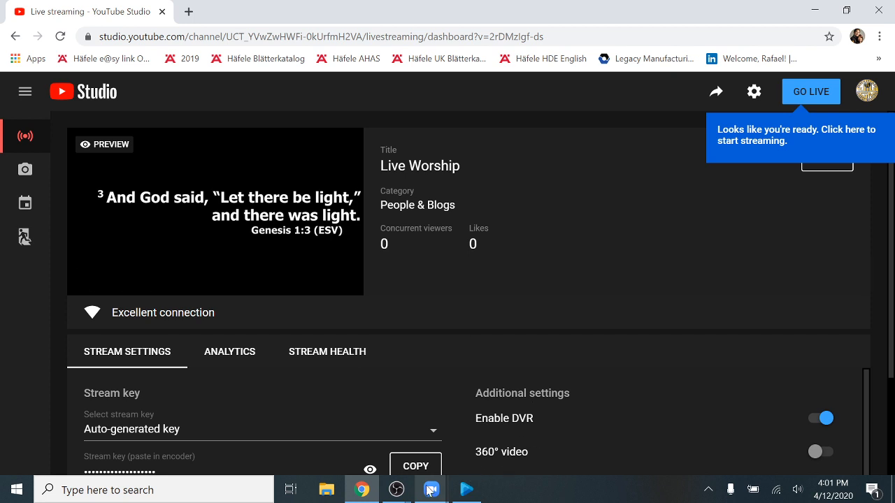
Switch OBS to the Presentation scene and return to YouTube Studio in Chrome to check it in the preview.
click(396, 492)
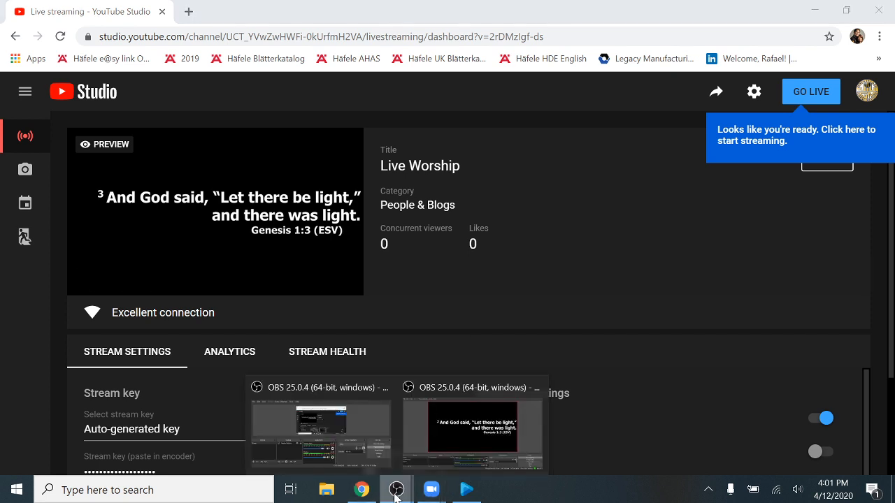
click(448, 433)
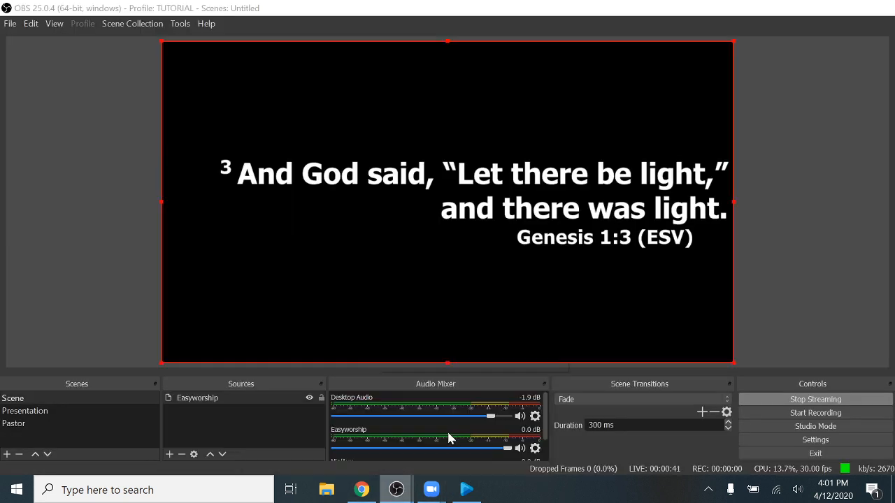
click(27, 413)
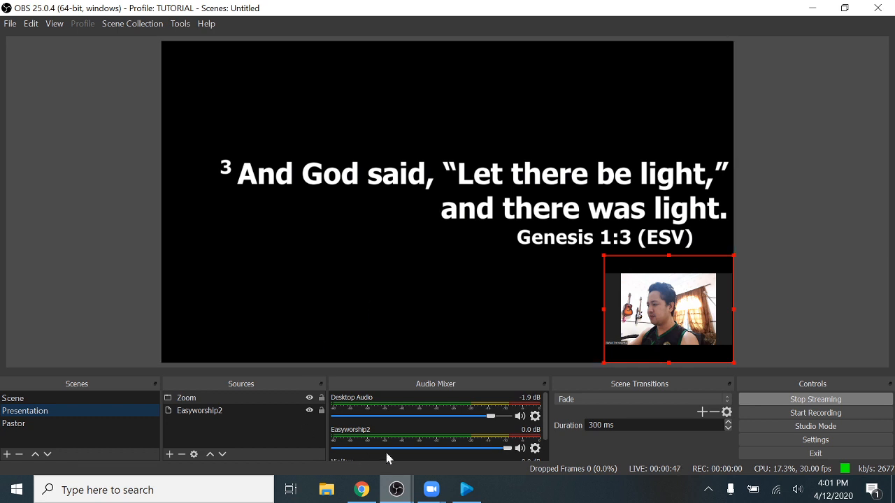
click(363, 491)
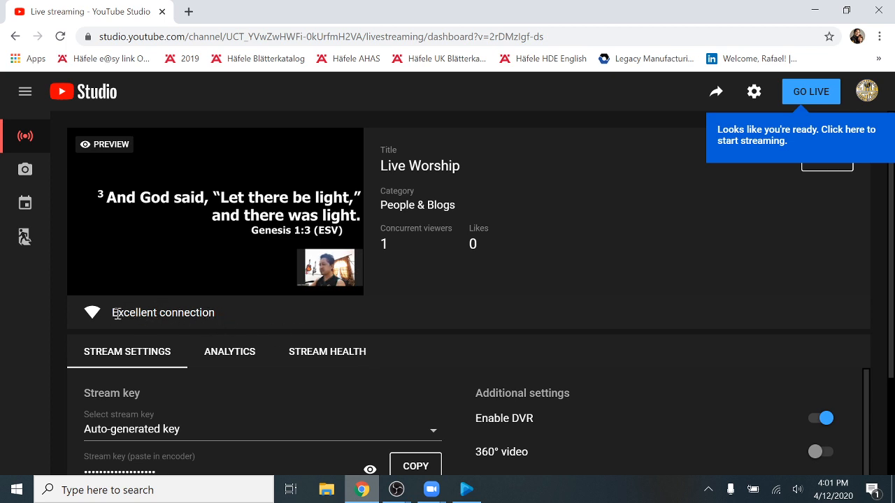
Examine the stream health status and messages for the Live Worship stream.
click(313, 353)
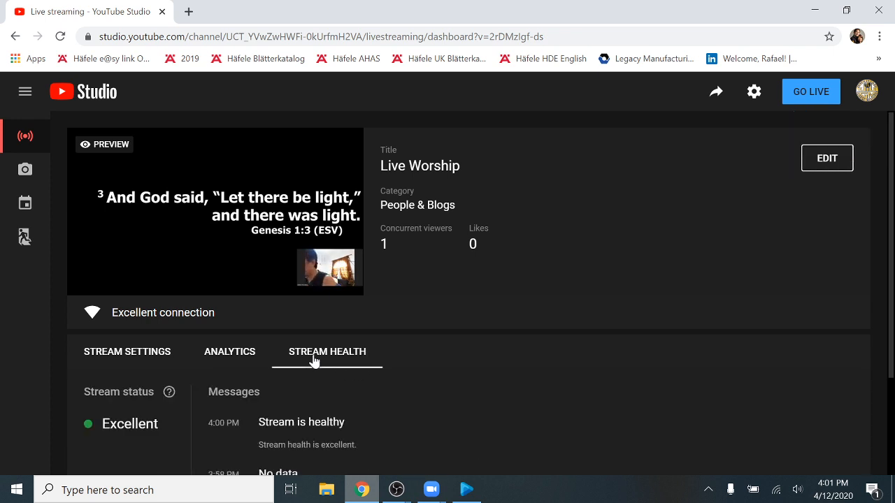
scroll(313, 361, down, 1)
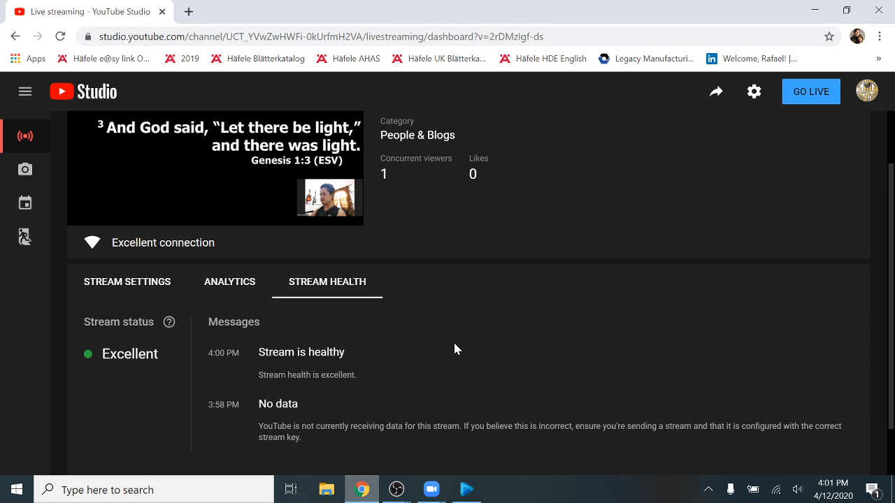
scroll(453, 343, up, 1)
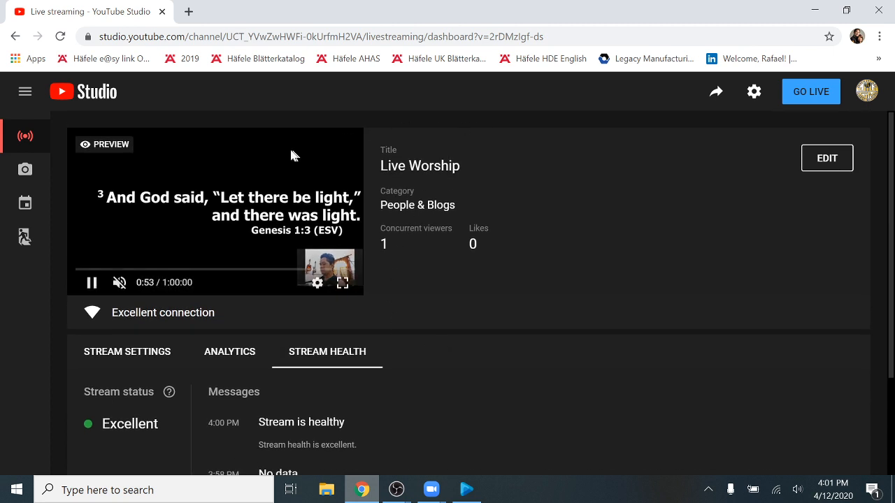